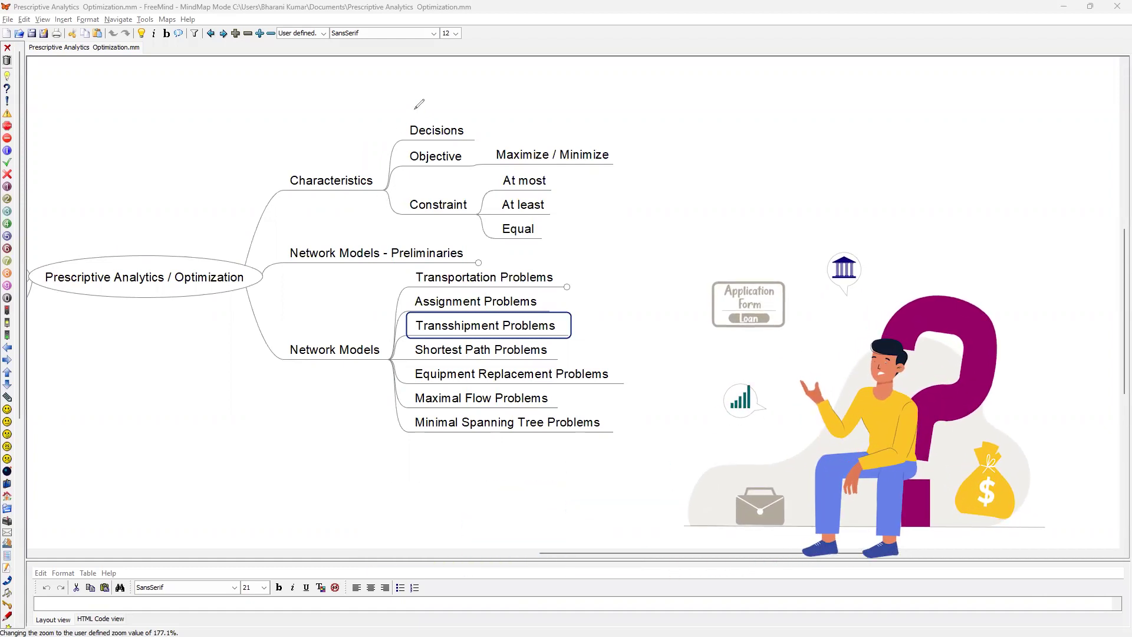
- Draw pen arrows pointing at Decisions, Objective and Constraint on the slide
{"action": "mouse_move", "coordinate": [381, 130]}
{"action": "left_mouse_down"}
{"action": "mouse_move", "coordinate": [401, 130]}
{"action": "mouse_move", "coordinate": [391, 156]}
{"action": "left_mouse_up"}
{"action": "left_click_drag", "start_coordinate": [382, 205], "coordinate": [403, 204]}
{"action": "left_click_drag", "start_coordinate": [397, 199], "coordinate": [404, 204]}
{"action": "left_click_drag", "start_coordinate": [400, 151], "coordinate": [402, 160]}
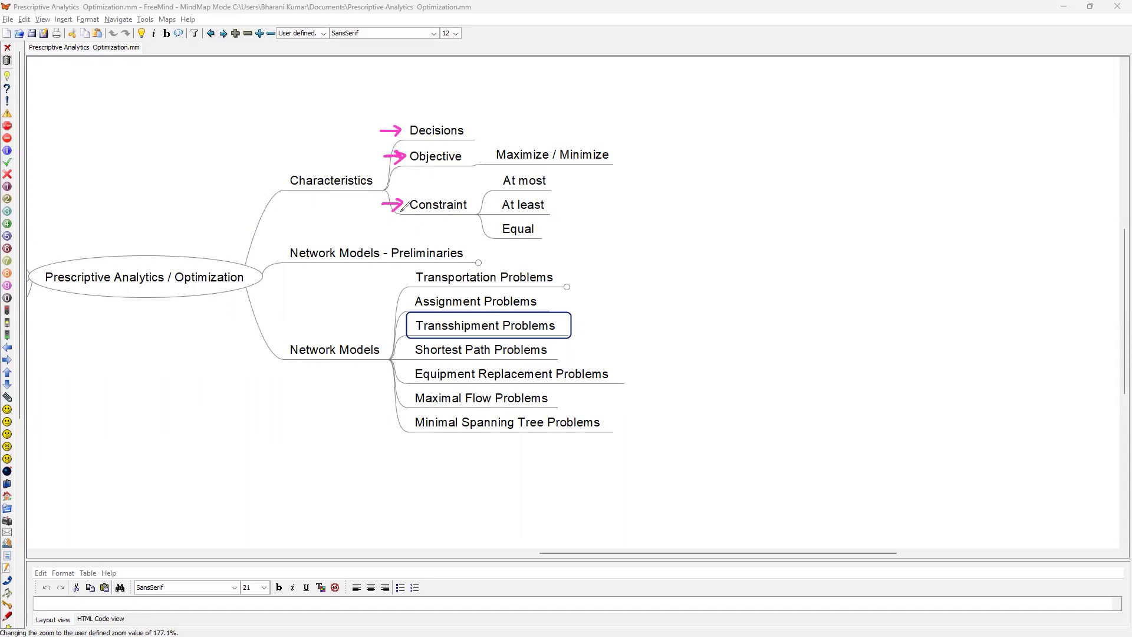
{"action": "left_click_drag", "start_coordinate": [394, 210], "coordinate": [391, 209]}
- Point an arrow at Transshipment Problems, bracket the Network Models branches, then clear the ink
{"action": "mouse_move", "coordinate": [374, 328]}
{"action": "left_mouse_down"}
{"action": "mouse_move", "coordinate": [404, 327]}
{"action": "mouse_move", "coordinate": [393, 339]}
{"action": "left_mouse_up"}
{"action": "left_click_drag", "start_coordinate": [294, 364], "coordinate": [387, 368]}
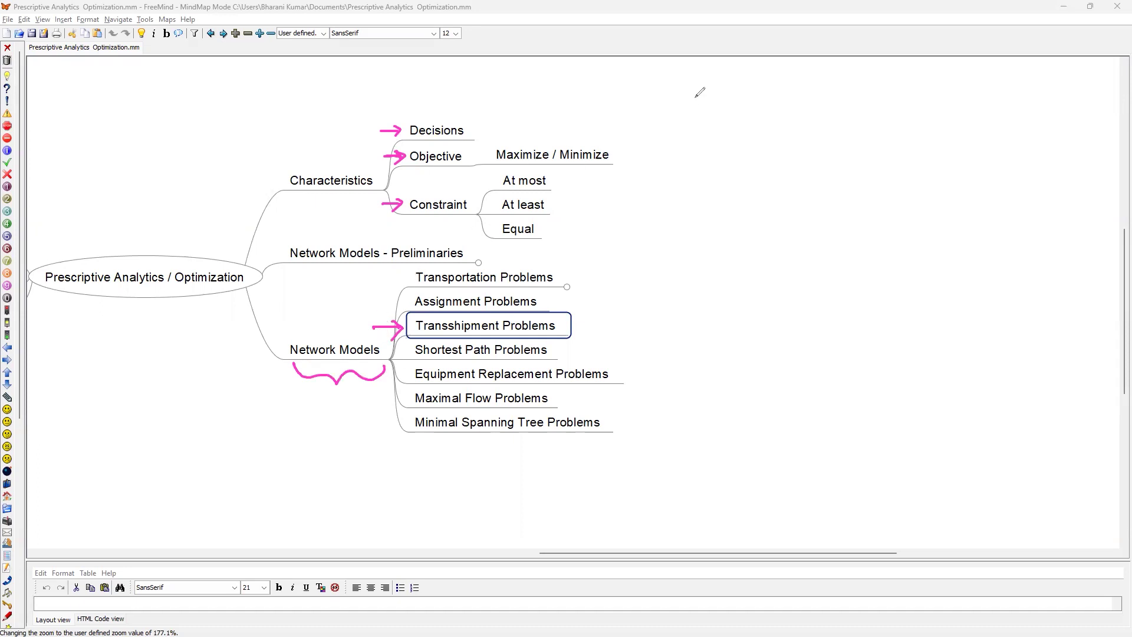
{"action": "key", "text": "Escape"}
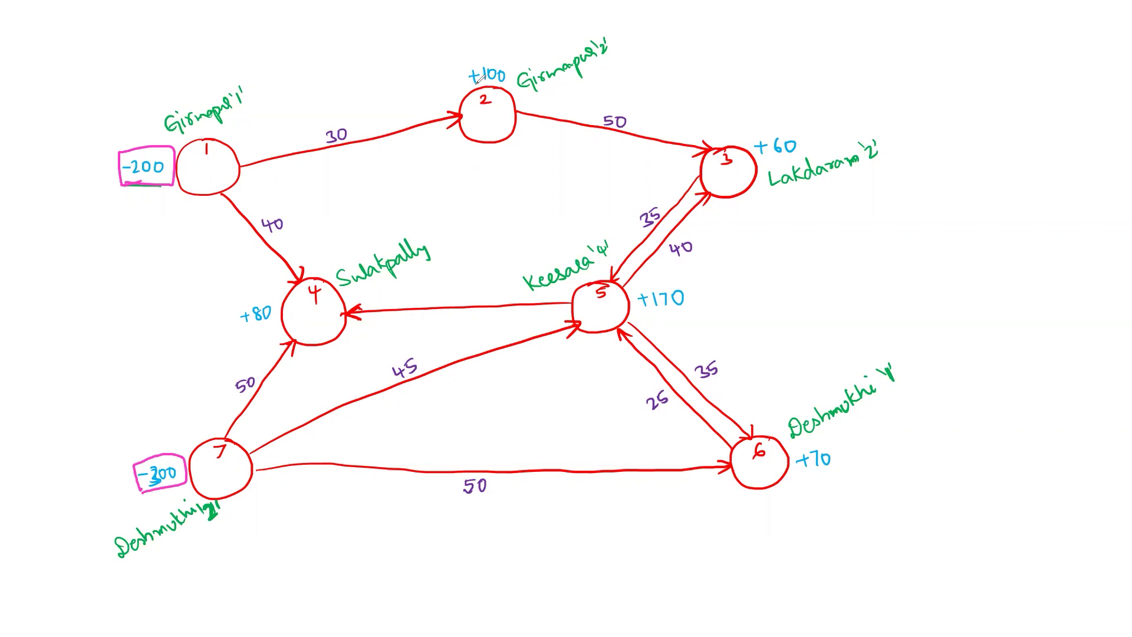
- Box the +100, +60, +80, +170 and +70 values beside nodes 2–6 in pink
{"action": "mouse_move", "coordinate": [479, 87]}
{"action": "left_mouse_down"}
{"action": "mouse_move", "coordinate": [508, 59]}
{"action": "mouse_move", "coordinate": [469, 55]}
{"action": "mouse_move", "coordinate": [469, 89]}
{"action": "left_mouse_up"}
{"action": "mouse_move", "coordinate": [767, 158]}
{"action": "left_mouse_down"}
{"action": "mouse_move", "coordinate": [811, 131]}
{"action": "mouse_move", "coordinate": [748, 141]}
{"action": "mouse_move", "coordinate": [758, 165]}
{"action": "left_mouse_up"}
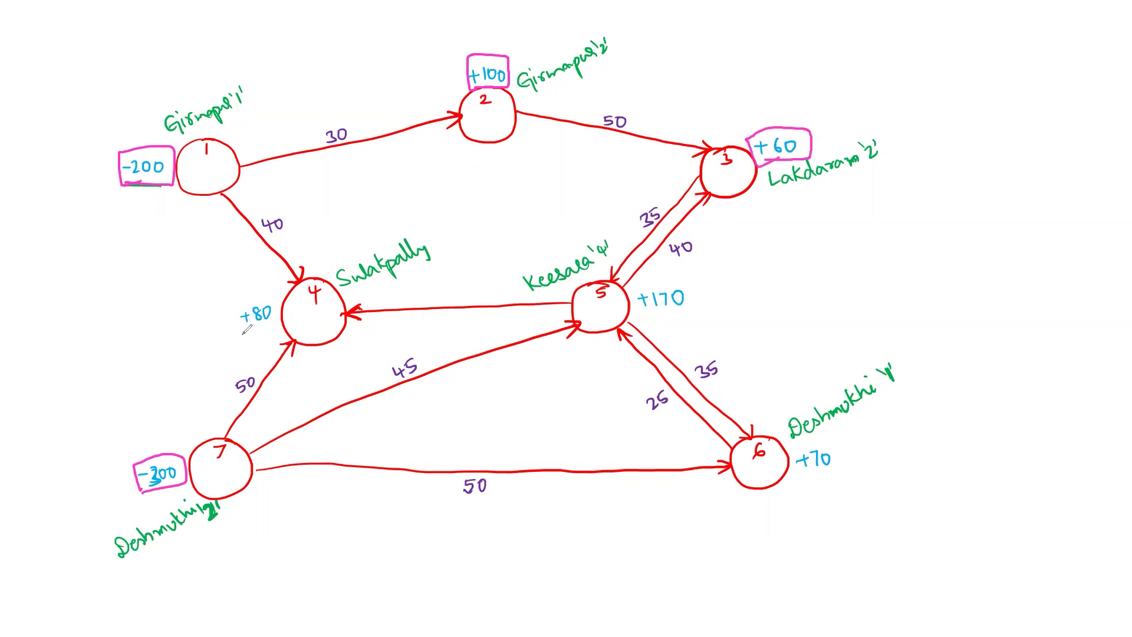
{"action": "mouse_move", "coordinate": [243, 333]}
{"action": "left_mouse_down"}
{"action": "mouse_move", "coordinate": [275, 294]}
{"action": "mouse_move", "coordinate": [230, 324]}
{"action": "mouse_move", "coordinate": [244, 332]}
{"action": "left_mouse_up"}
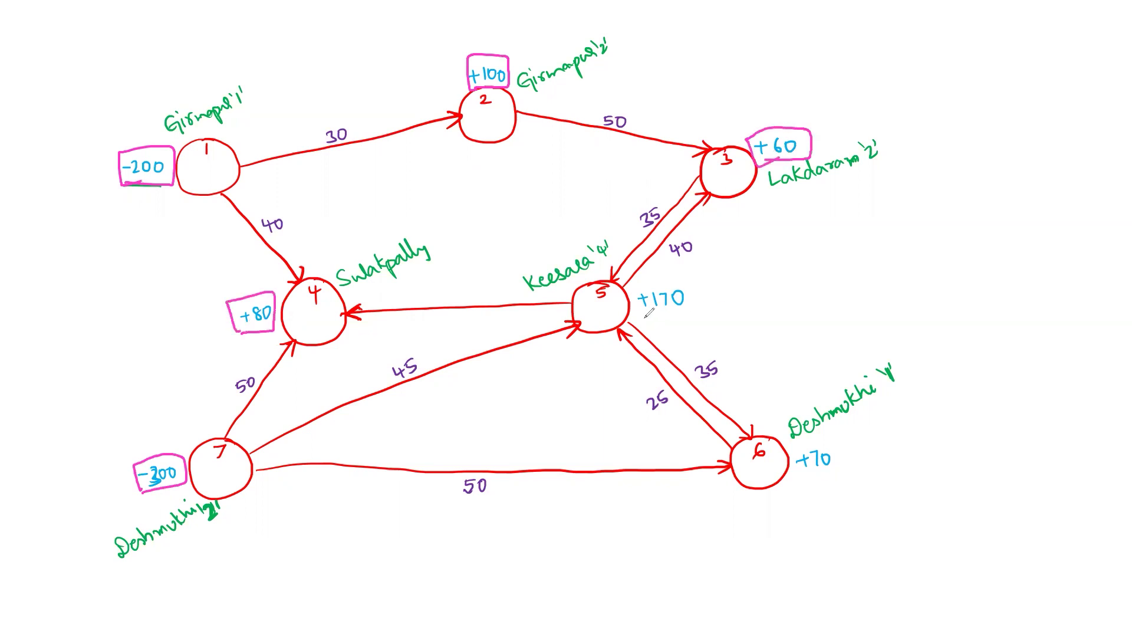
{"action": "mouse_move", "coordinate": [644, 319]}
{"action": "left_mouse_down"}
{"action": "mouse_move", "coordinate": [635, 278]}
{"action": "mouse_move", "coordinate": [643, 320]}
{"action": "left_mouse_up"}
{"action": "mouse_move", "coordinate": [809, 482]}
{"action": "left_mouse_down"}
{"action": "mouse_move", "coordinate": [845, 473]}
{"action": "mouse_move", "coordinate": [797, 485]}
{"action": "left_mouse_up"}
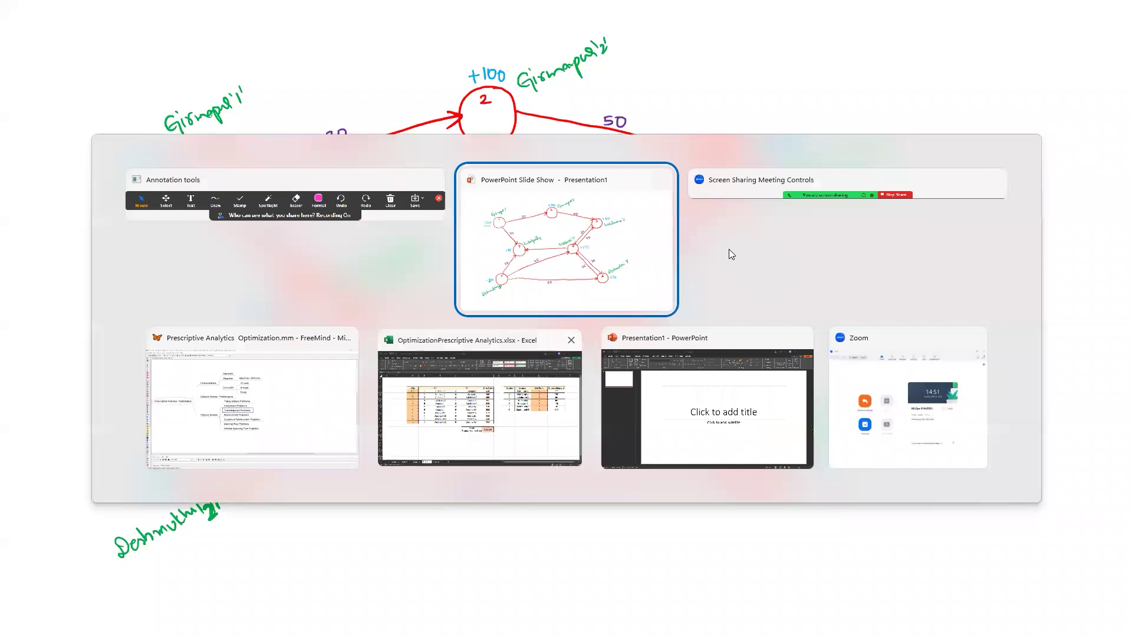
- Switch to Excel and enter 0 in every Ship cell from D5 to D15
{"action": "left_click", "coordinate": [480, 404]}
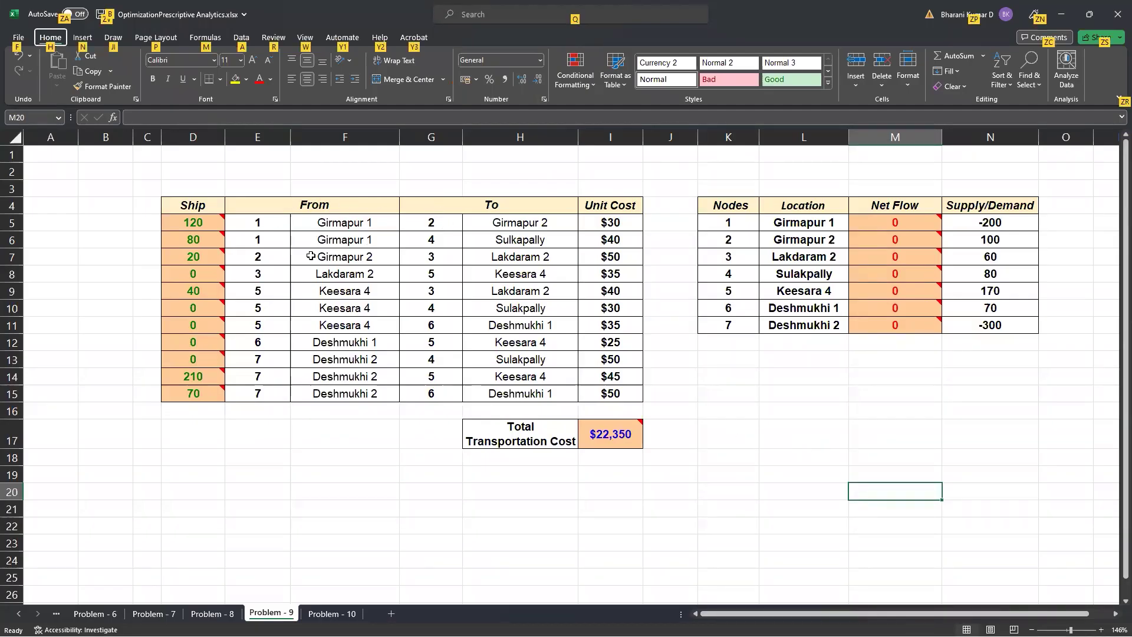
{"action": "left_click", "coordinate": [202, 223]}
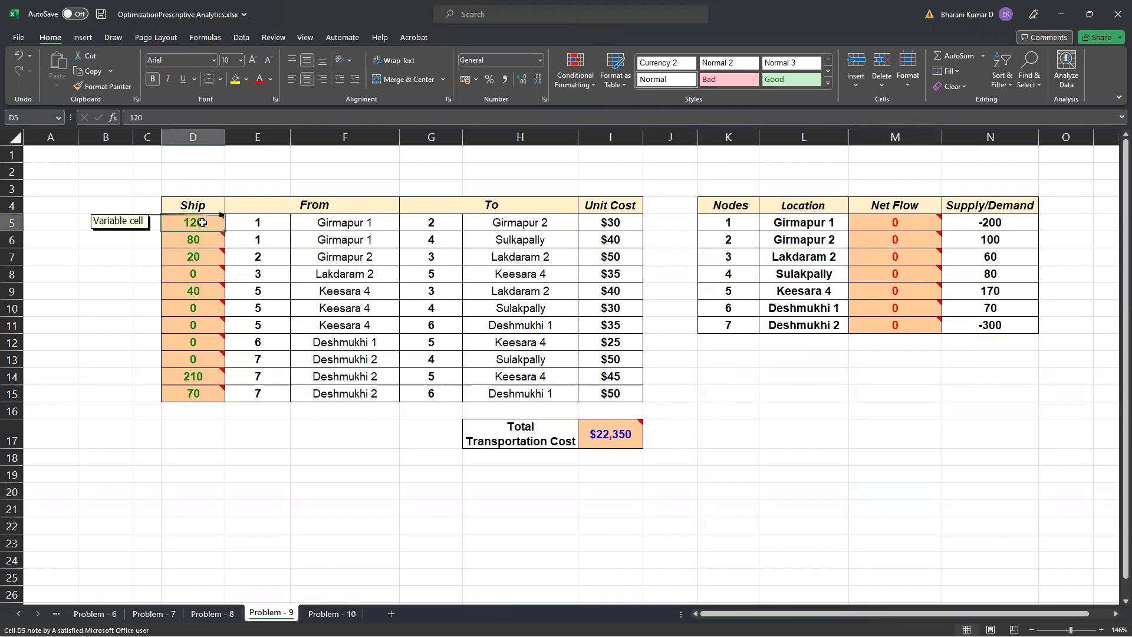
{"action": "type", "text": "0 0 0 0 0 0 0 0 0 0  0"}
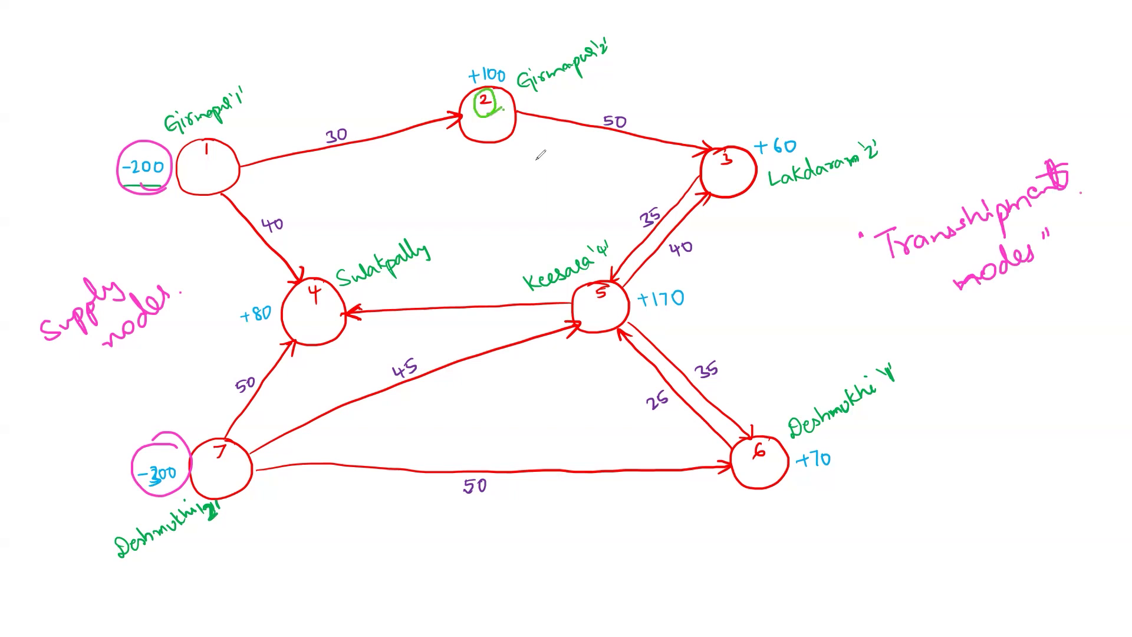
- Circle node 2's number with the pen and bring up the pen options
{"action": "mouse_move", "coordinate": [731, 169]}
{"action": "left_mouse_down"}
{"action": "mouse_move", "coordinate": [718, 158]}
{"action": "mouse_move", "coordinate": [741, 154]}
{"action": "mouse_move", "coordinate": [738, 171]}
{"action": "left_mouse_up"}
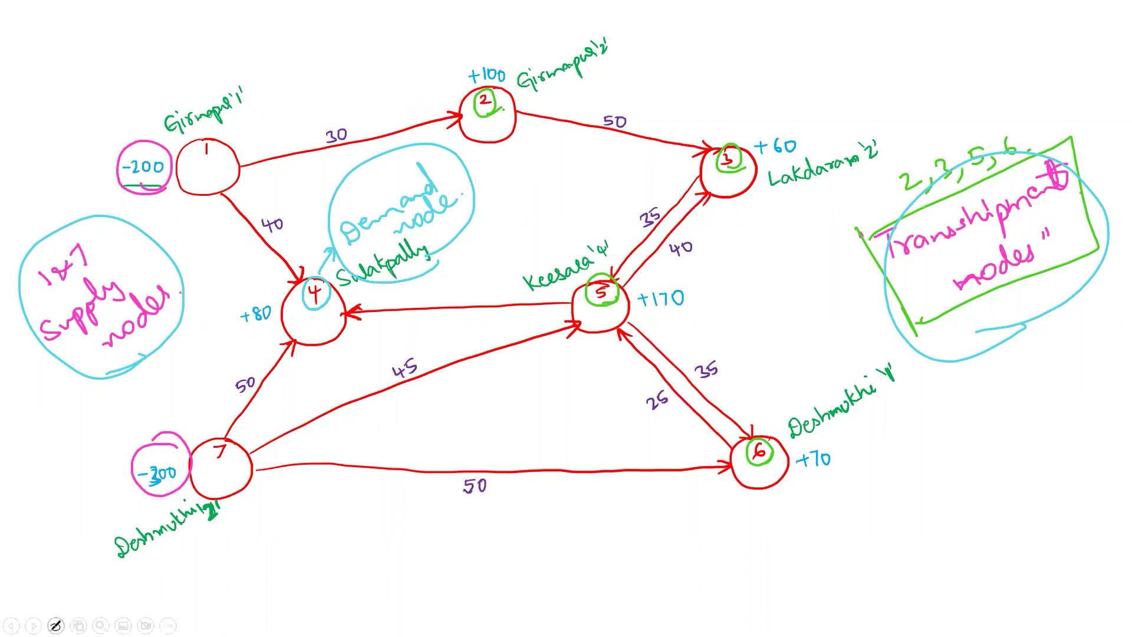
{"action": "left_click", "coordinate": [56, 625]}
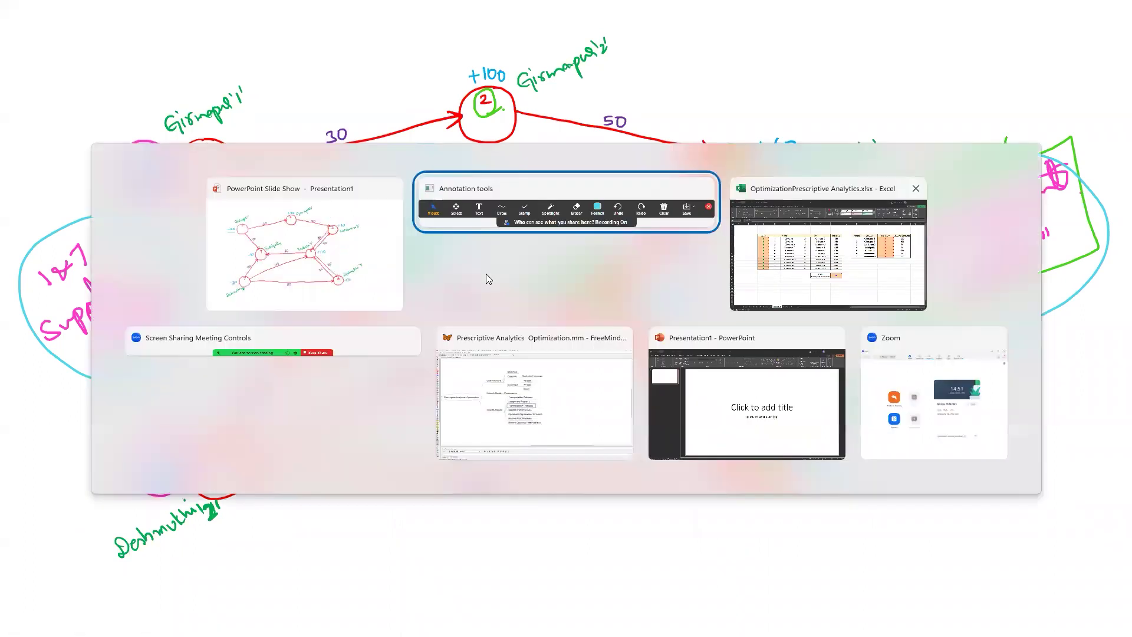
- Return to Excel's Problem - 9 sheet and clear the on-screen pen annotations
{"action": "left_click", "coordinate": [797, 305]}
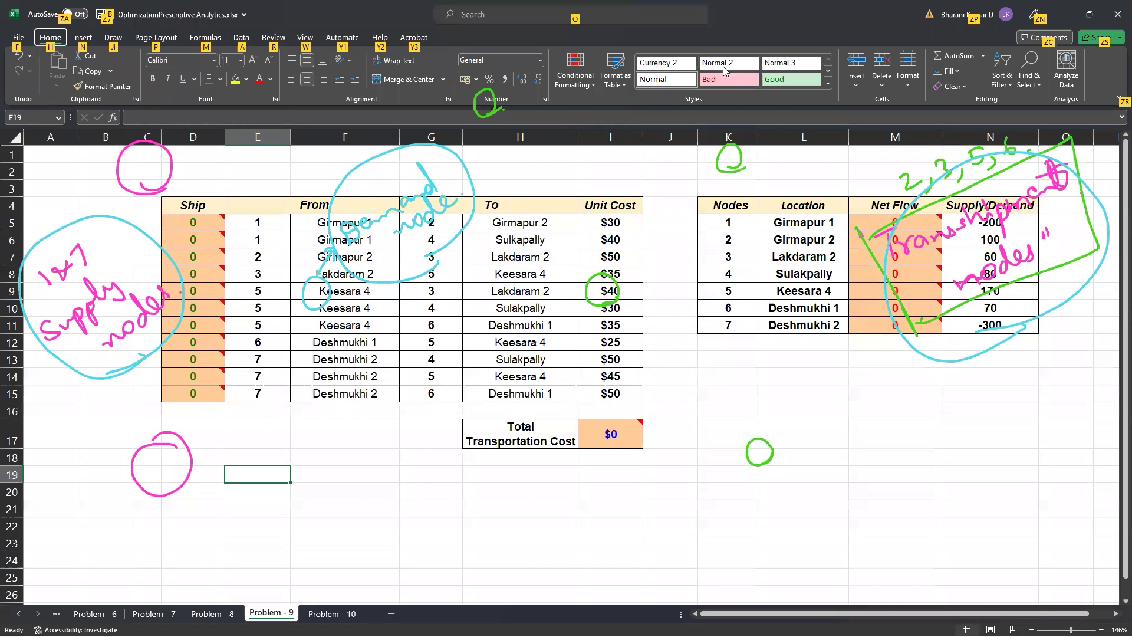
{"action": "key", "text": "Escape"}
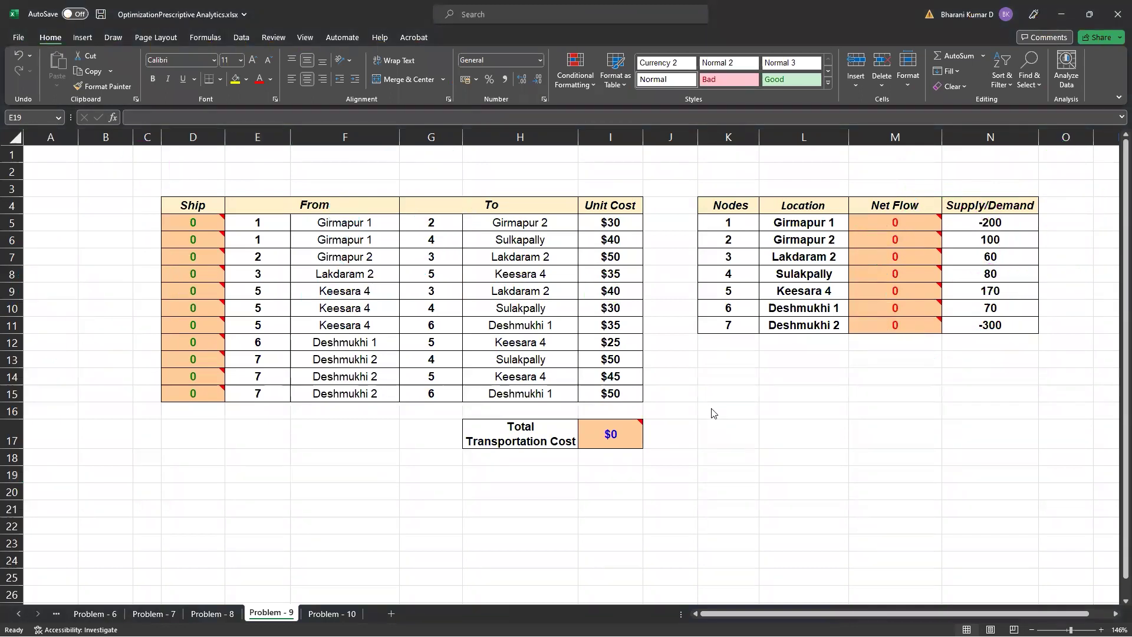
{"action": "left_click", "coordinate": [881, 452]}
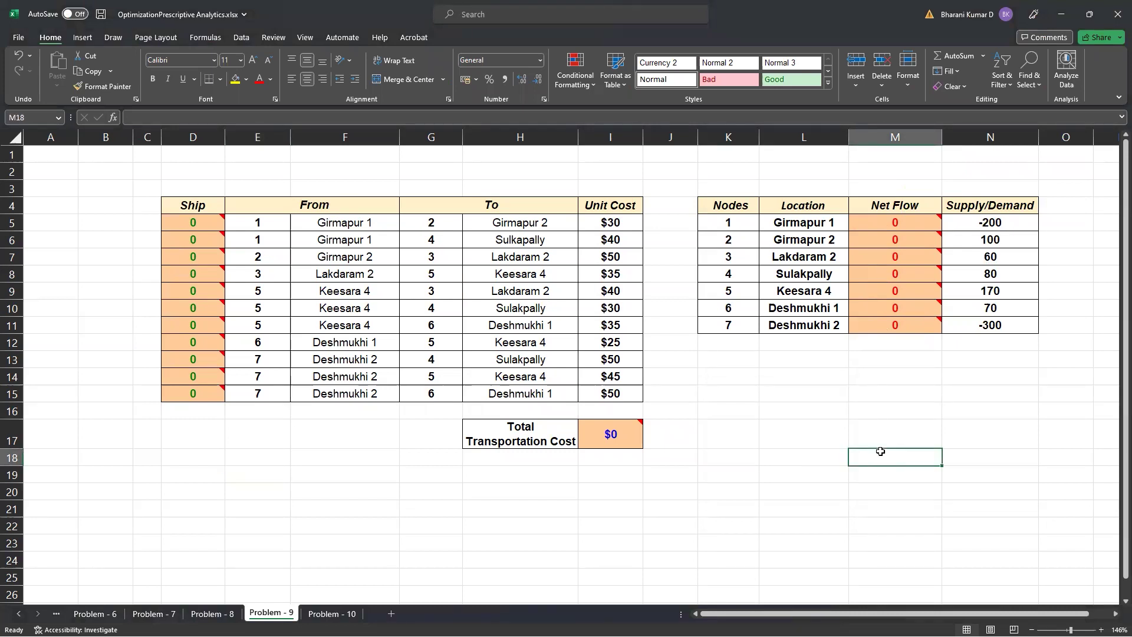
- Format the Unit Cost values in column I as ₹ currency
{"action": "left_click_drag", "start_coordinate": [615, 223], "coordinate": [611, 394]}
{"action": "right_click", "coordinate": [610, 394]}
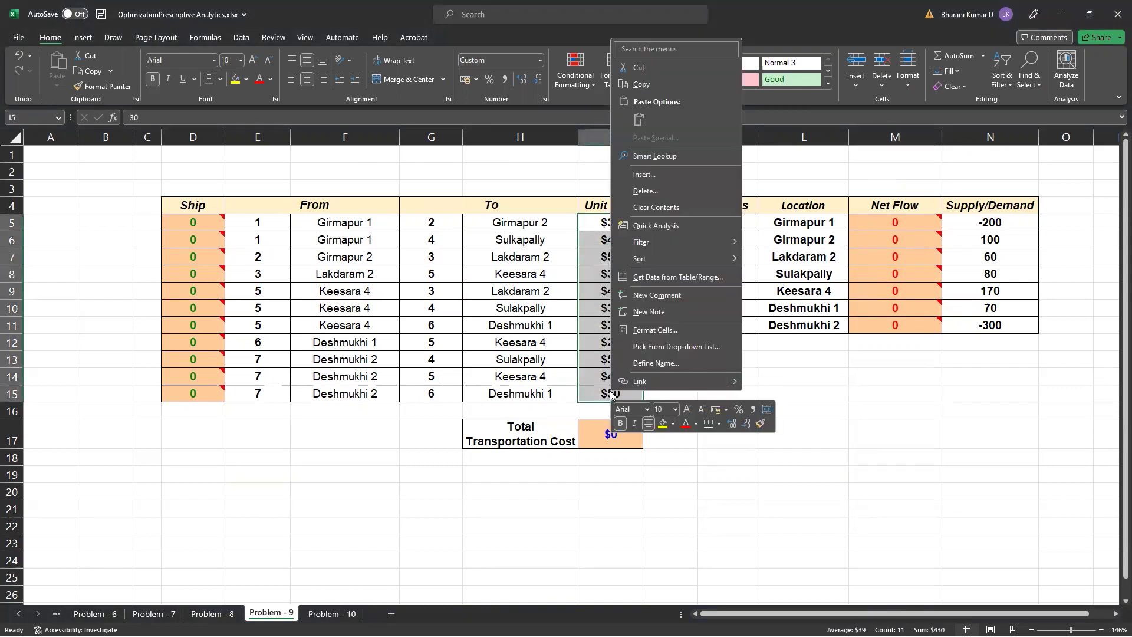
{"action": "left_click", "coordinate": [659, 331]}
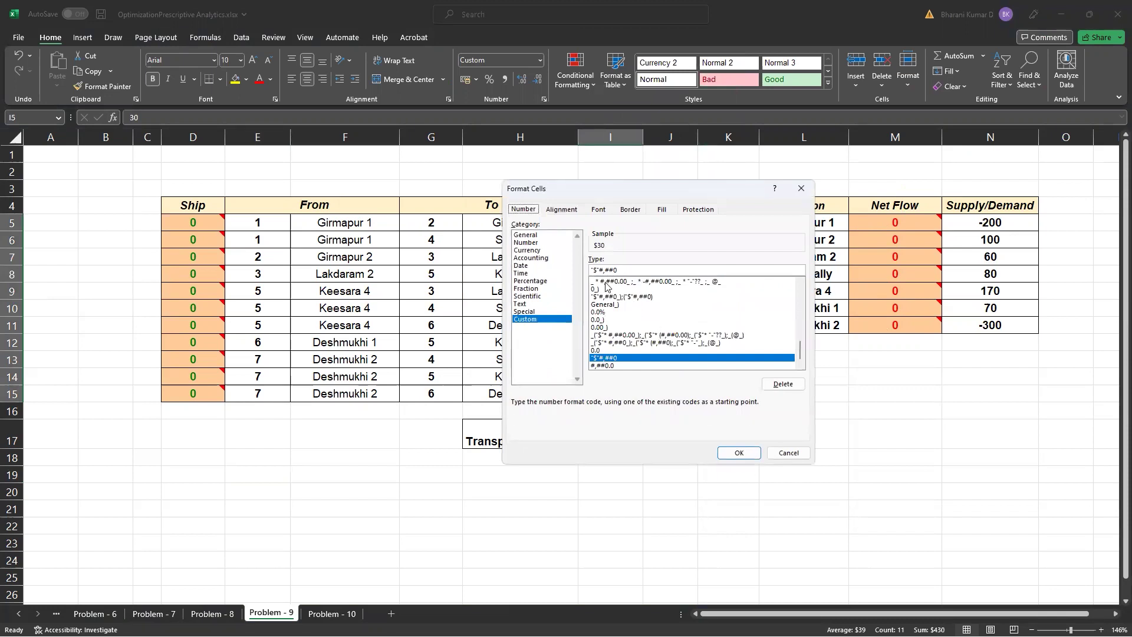
{"action": "left_click", "coordinate": [537, 250]}
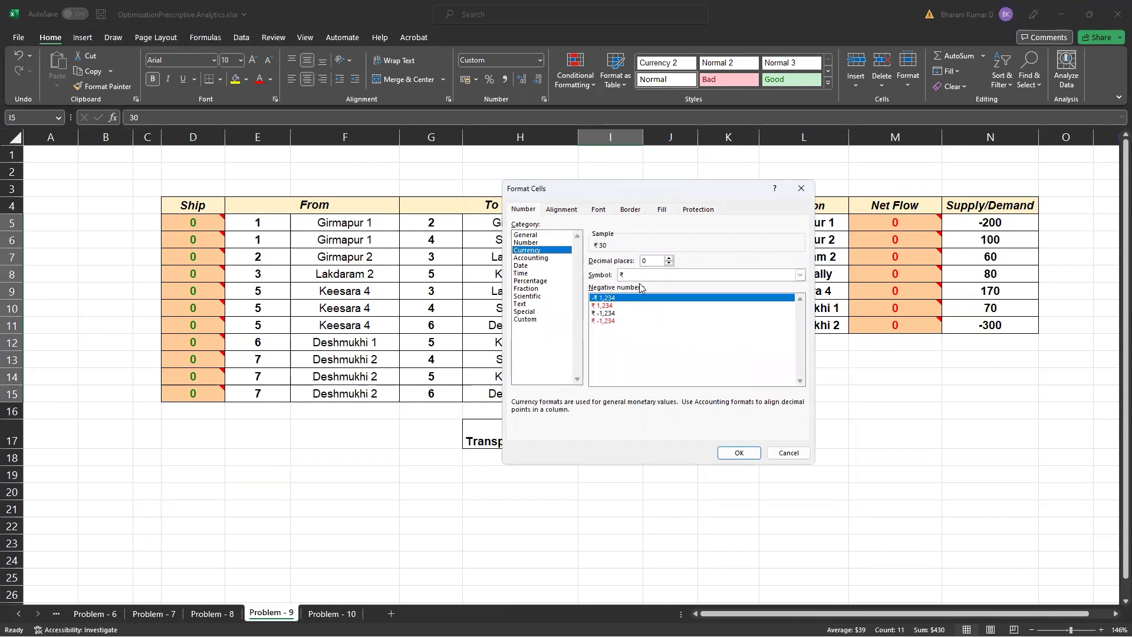
{"action": "left_click", "coordinate": [739, 453]}
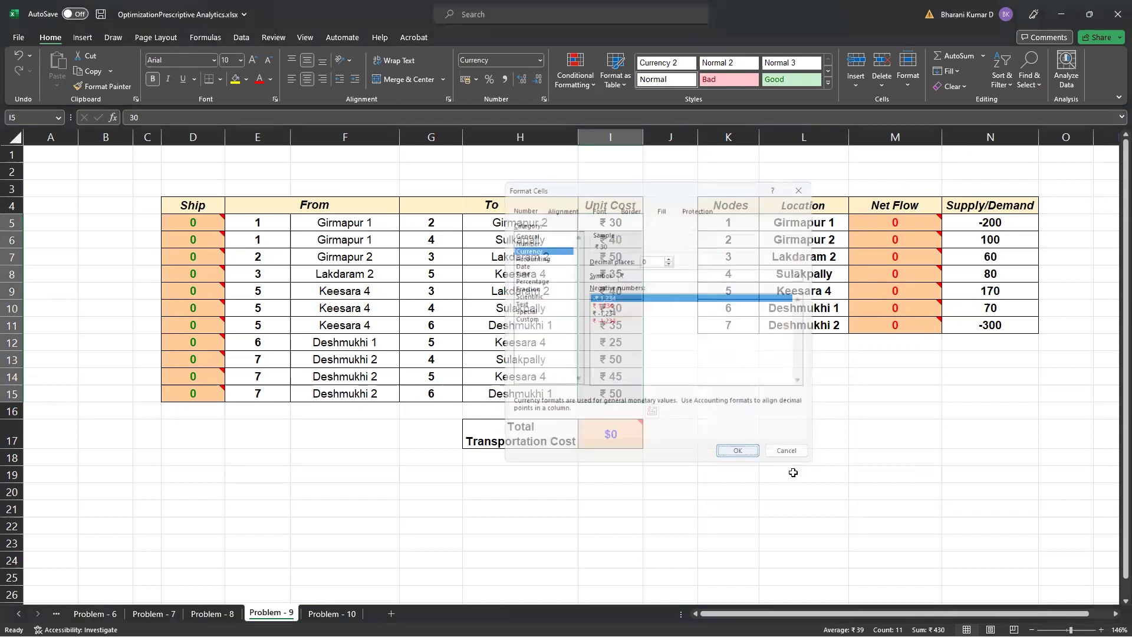
- Format the Total Transportation Cost cell I17 as ₹ currency
{"action": "left_click", "coordinate": [631, 442]}
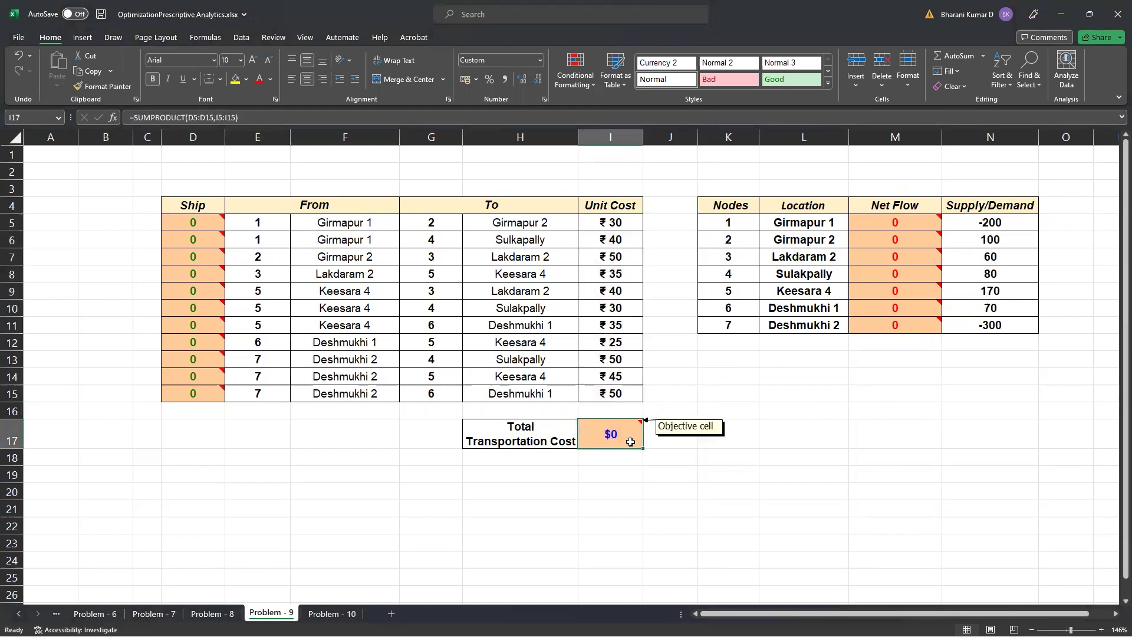
{"action": "right_click", "coordinate": [631, 441]}
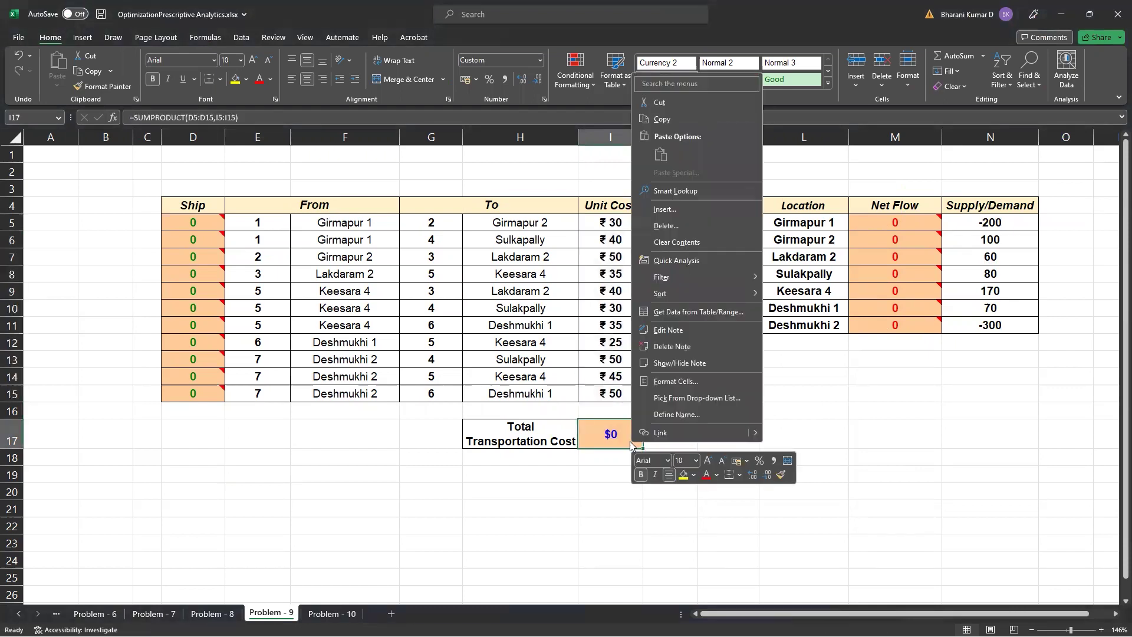
{"action": "left_click", "coordinate": [669, 381]}
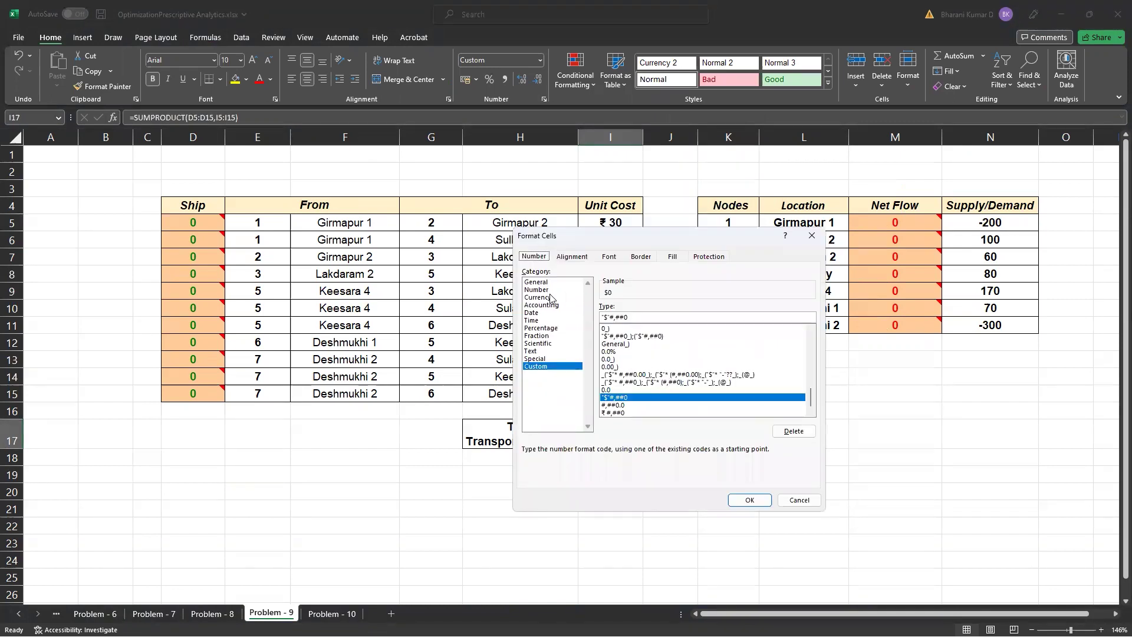
{"action": "left_click", "coordinate": [552, 297]}
{"action": "left_click", "coordinate": [745, 498]}
{"action": "left_click", "coordinate": [750, 499]}
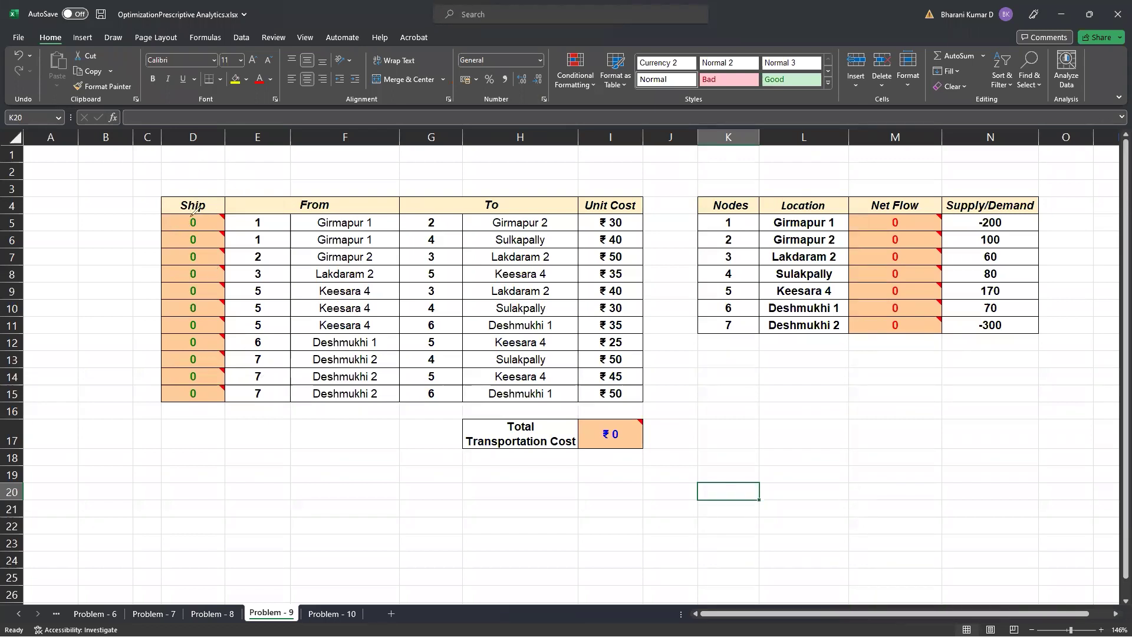
{"action": "mouse_move", "coordinate": [209, 216]}
{"action": "left_mouse_down"}
{"action": "mouse_move", "coordinate": [188, 231]}
{"action": "mouse_move", "coordinate": [210, 219]}
{"action": "mouse_move", "coordinate": [283, 233]}
{"action": "left_mouse_up"}
{"action": "left_click_drag", "start_coordinate": [407, 228], "coordinate": [456, 230]}
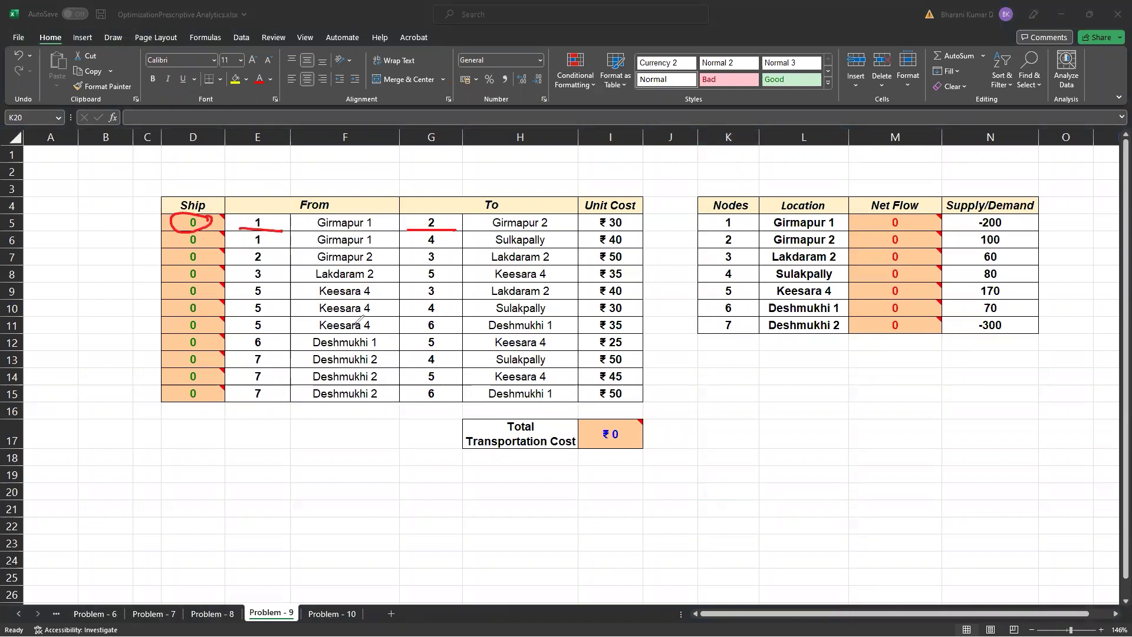
{"action": "left_click_drag", "start_coordinate": [241, 241], "coordinate": [289, 242]}
{"action": "left_click_drag", "start_coordinate": [455, 250], "coordinate": [406, 253]}
{"action": "left_click_drag", "start_coordinate": [241, 264], "coordinate": [295, 260]}
{"action": "left_click_drag", "start_coordinate": [407, 265], "coordinate": [453, 263]}
{"action": "mouse_move", "coordinate": [213, 294]}
{"action": "left_mouse_down"}
{"action": "mouse_move", "coordinate": [152, 416]}
{"action": "mouse_move", "coordinate": [229, 267]}
{"action": "left_mouse_up"}
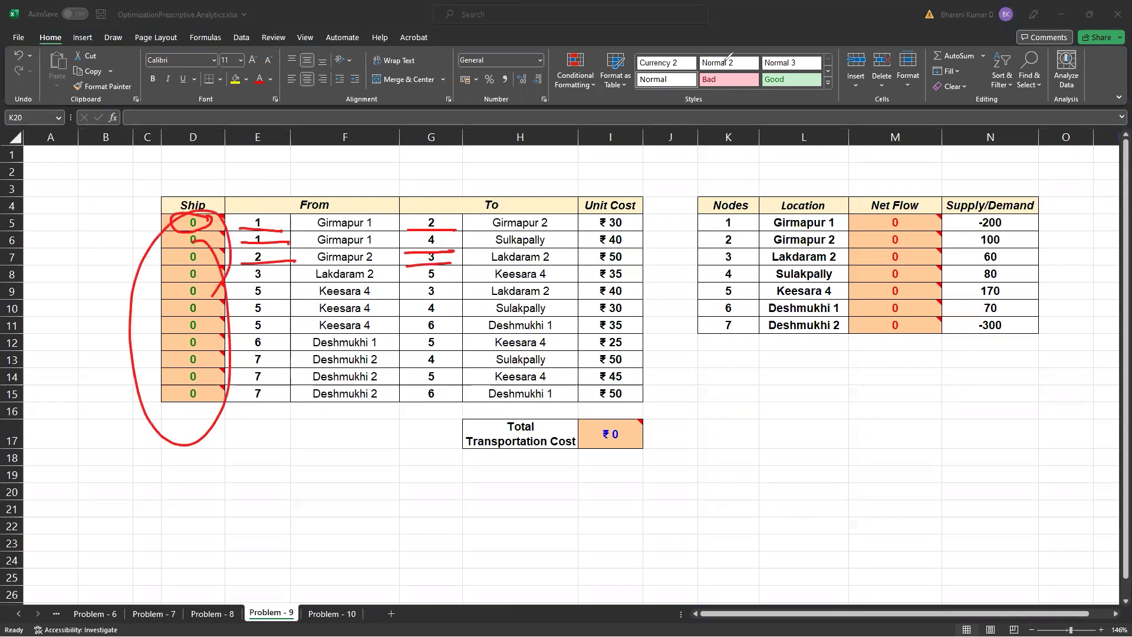
{"action": "key", "text": "Escape"}
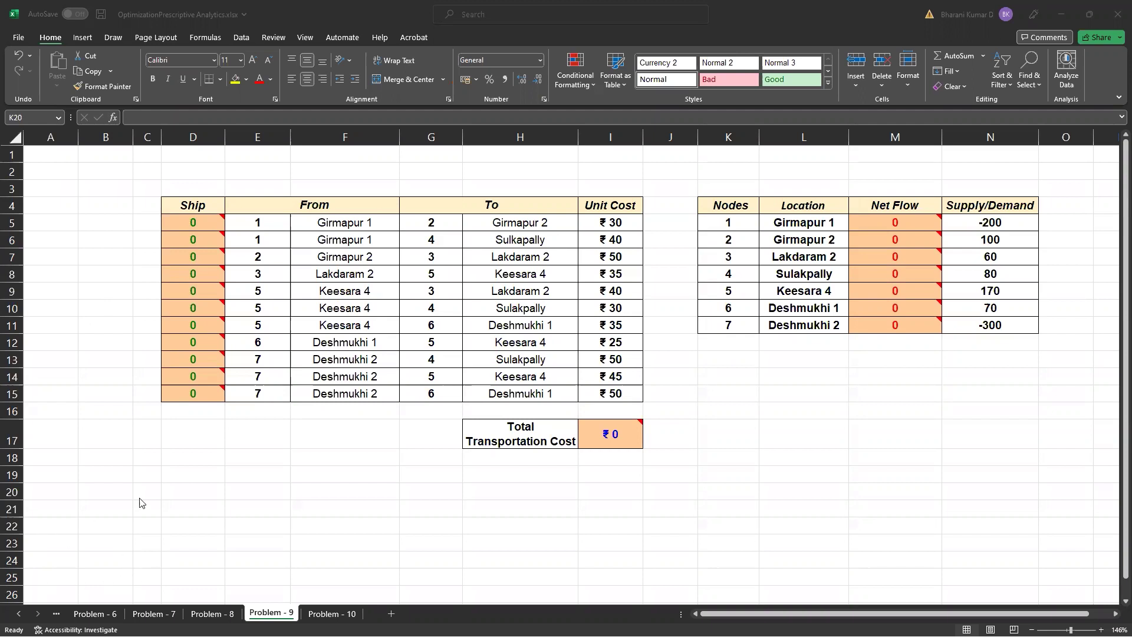
{"action": "left_click", "coordinate": [192, 221]}
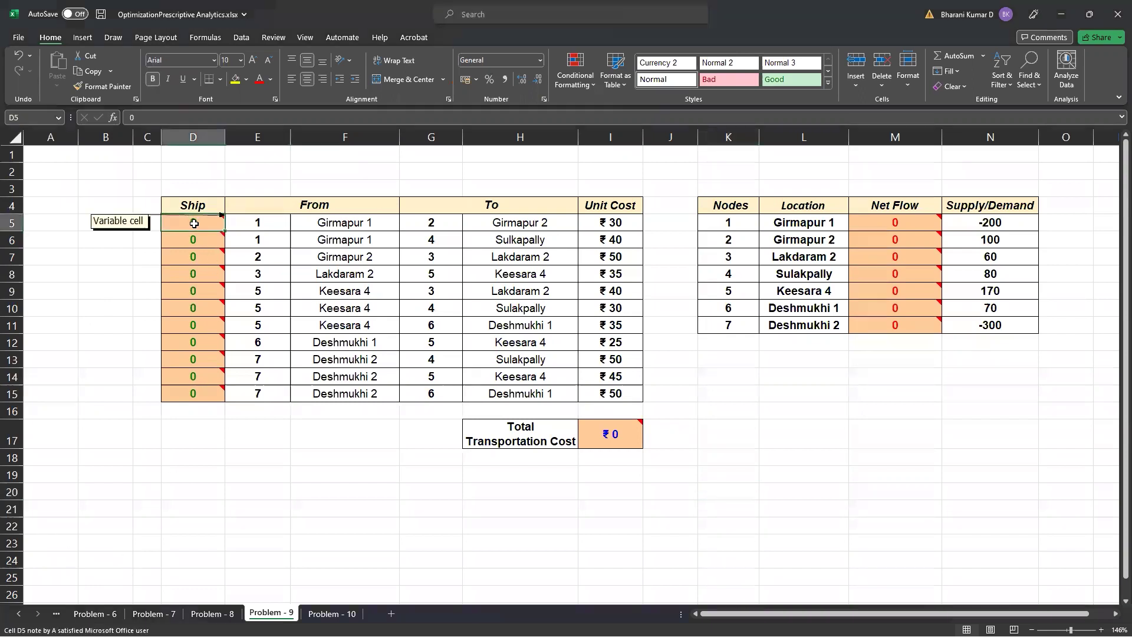
{"action": "left_click", "coordinate": [610, 224]}
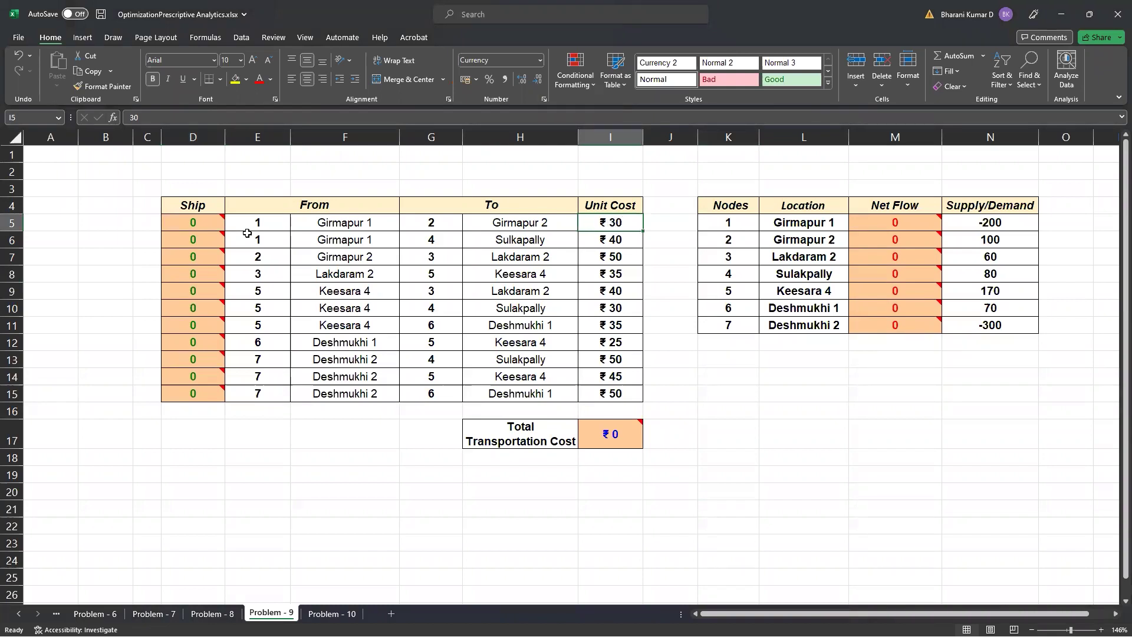
{"action": "left_click", "coordinate": [199, 239]}
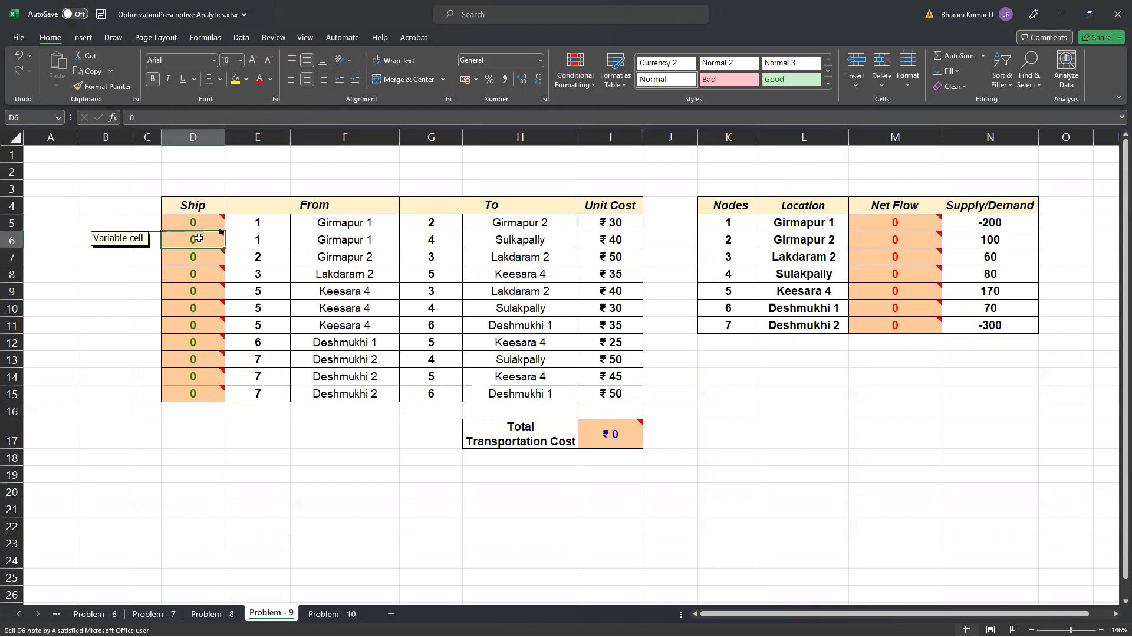
{"action": "left_click", "coordinate": [618, 239]}
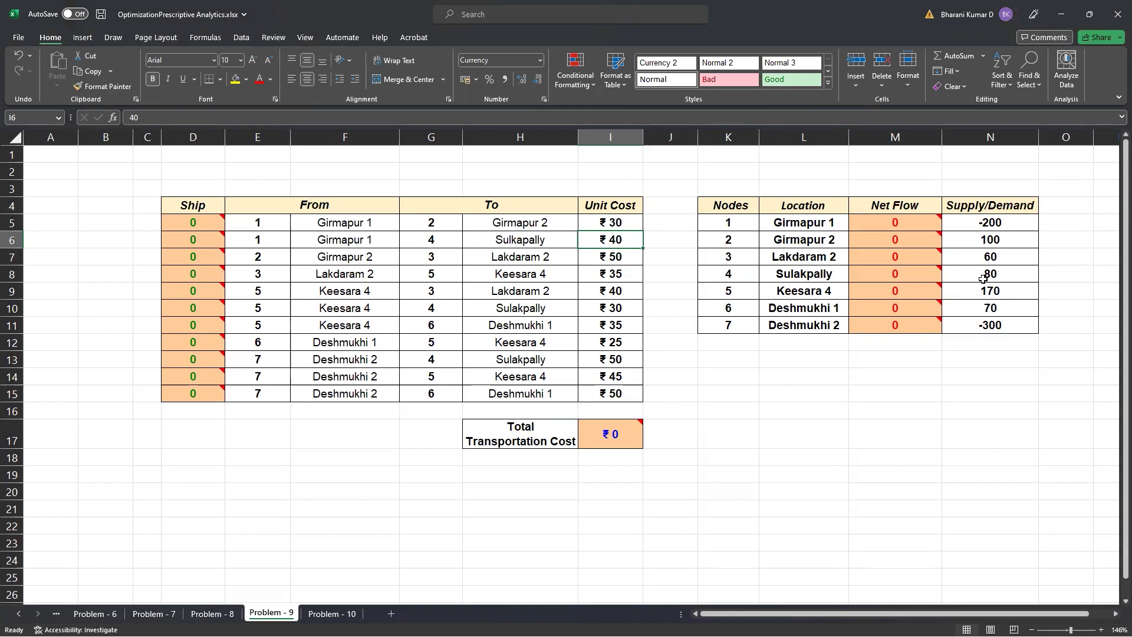
{"action": "left_click", "coordinate": [1001, 226]}
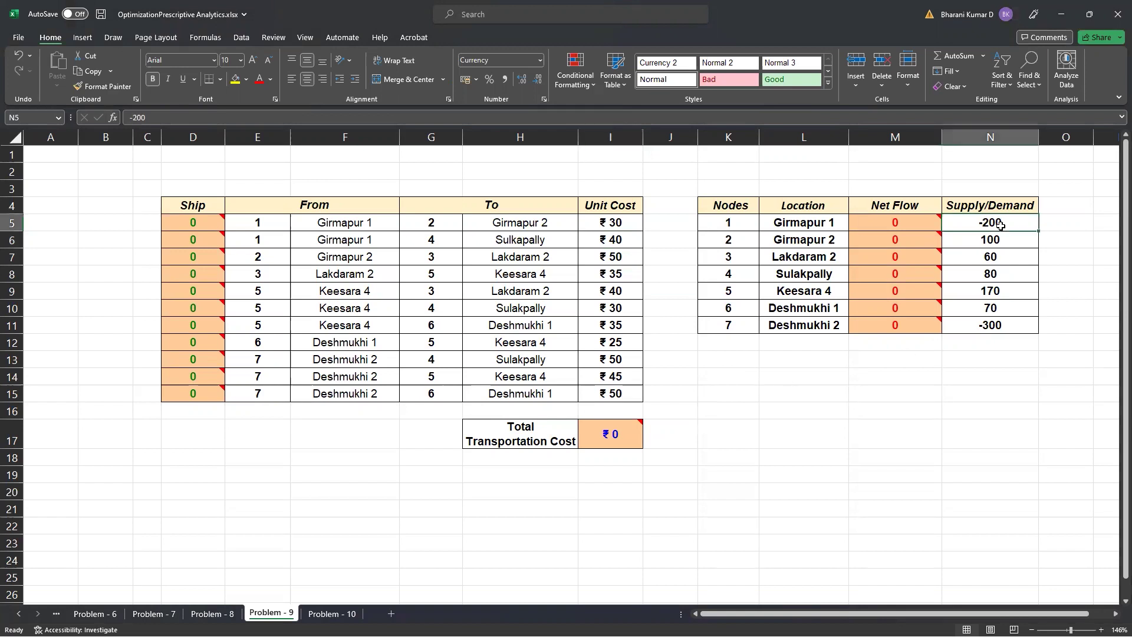
{"action": "left_click", "coordinate": [997, 329]}
{"action": "left_click_drag", "start_coordinate": [999, 241], "coordinate": [997, 306]}
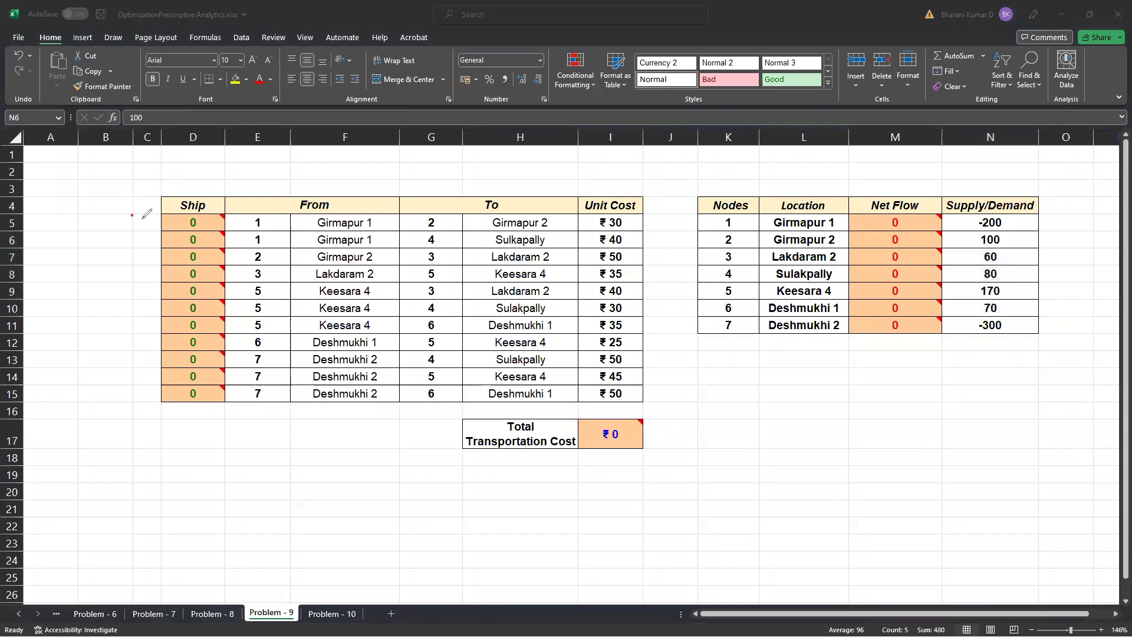
- Ink-label Ship cells D5–D8 as X12, X14, X23 and X35
{"action": "left_click_drag", "start_coordinate": [131, 213], "coordinate": [146, 227]}
{"action": "mouse_move", "coordinate": [145, 213]}
{"action": "left_mouse_down"}
{"action": "mouse_move", "coordinate": [132, 228]}
{"action": "mouse_move", "coordinate": [146, 228]}
{"action": "left_mouse_up"}
{"action": "mouse_move", "coordinate": [151, 222]}
{"action": "left_mouse_down"}
{"action": "mouse_move", "coordinate": [166, 223]}
{"action": "mouse_move", "coordinate": [137, 248]}
{"action": "left_mouse_up"}
{"action": "mouse_move", "coordinate": [138, 234]}
{"action": "left_mouse_down"}
{"action": "mouse_move", "coordinate": [126, 251]}
{"action": "mouse_move", "coordinate": [158, 247]}
{"action": "left_mouse_up"}
{"action": "left_click_drag", "start_coordinate": [154, 241], "coordinate": [156, 253]}
{"action": "left_click_drag", "start_coordinate": [124, 255], "coordinate": [125, 267]}
{"action": "mouse_move", "coordinate": [138, 259]}
{"action": "left_mouse_down"}
{"action": "mouse_move", "coordinate": [148, 269]}
{"action": "mouse_move", "coordinate": [136, 284]}
{"action": "left_mouse_up"}
{"action": "mouse_move", "coordinate": [135, 270]}
{"action": "left_mouse_down"}
{"action": "mouse_move", "coordinate": [123, 287]}
{"action": "mouse_move", "coordinate": [148, 288]}
{"action": "mouse_move", "coordinate": [144, 299]}
{"action": "left_mouse_up"}
{"action": "left_click_drag", "start_coordinate": [142, 307], "coordinate": [143, 325]}
{"action": "left_click_drag", "start_coordinate": [144, 340], "coordinate": [139, 397]}
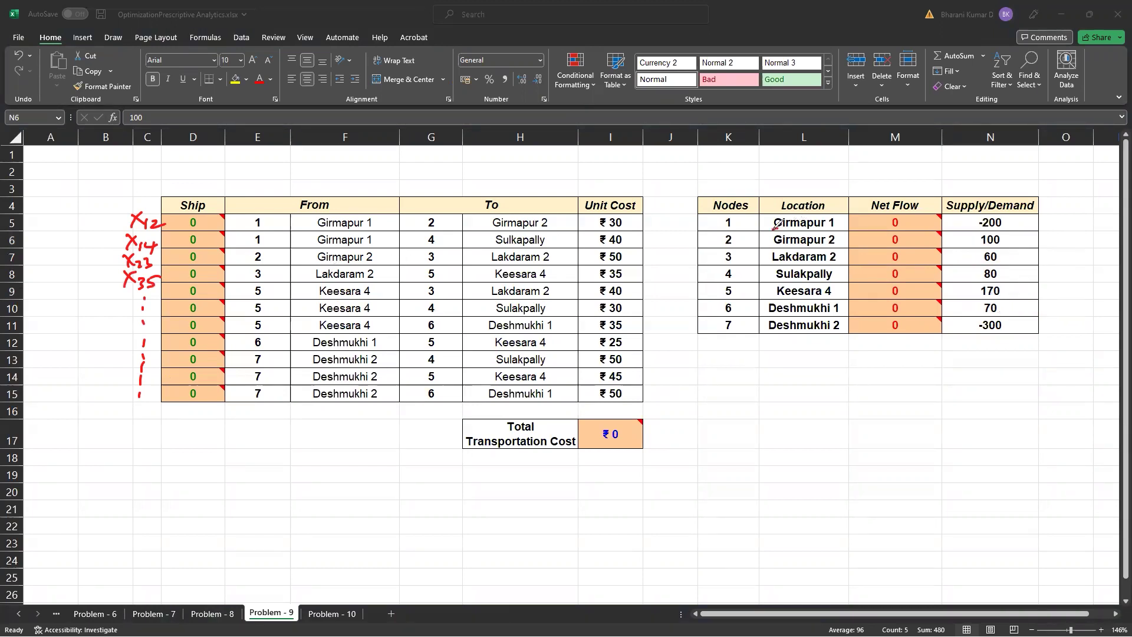
- Mark Girmapur 1, write X12 + X14 ≤ 200, underline -200, and circle Girmapur 2
{"action": "mouse_move", "coordinate": [777, 227]}
{"action": "left_mouse_down"}
{"action": "mouse_move", "coordinate": [806, 204]}
{"action": "mouse_move", "coordinate": [784, 230]}
{"action": "left_mouse_up"}
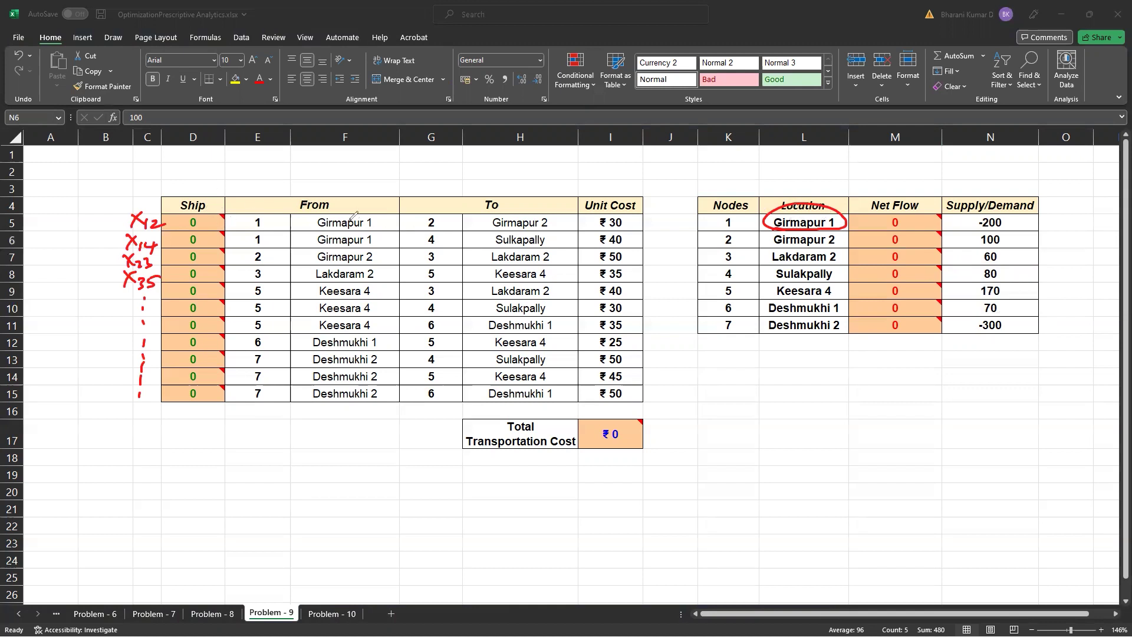
{"action": "mouse_move", "coordinate": [317, 230]}
{"action": "left_mouse_down"}
{"action": "mouse_move", "coordinate": [382, 228]}
{"action": "mouse_move", "coordinate": [383, 241]}
{"action": "left_mouse_up"}
{"action": "mouse_move", "coordinate": [707, 384]}
{"action": "left_mouse_down"}
{"action": "mouse_move", "coordinate": [723, 404]}
{"action": "mouse_move", "coordinate": [708, 407]}
{"action": "left_mouse_up"}
{"action": "mouse_move", "coordinate": [730, 402]}
{"action": "left_mouse_down"}
{"action": "mouse_move", "coordinate": [730, 414]}
{"action": "mouse_move", "coordinate": [768, 389]}
{"action": "left_mouse_up"}
{"action": "mouse_move", "coordinate": [762, 383]}
{"action": "left_mouse_down"}
{"action": "mouse_move", "coordinate": [760, 405]}
{"action": "mouse_move", "coordinate": [785, 404]}
{"action": "left_mouse_up"}
{"action": "mouse_move", "coordinate": [802, 399]}
{"action": "left_mouse_down"}
{"action": "mouse_move", "coordinate": [802, 414]}
{"action": "mouse_move", "coordinate": [819, 407]}
{"action": "left_mouse_up"}
{"action": "left_click_drag", "start_coordinate": [816, 398], "coordinate": [816, 416]}
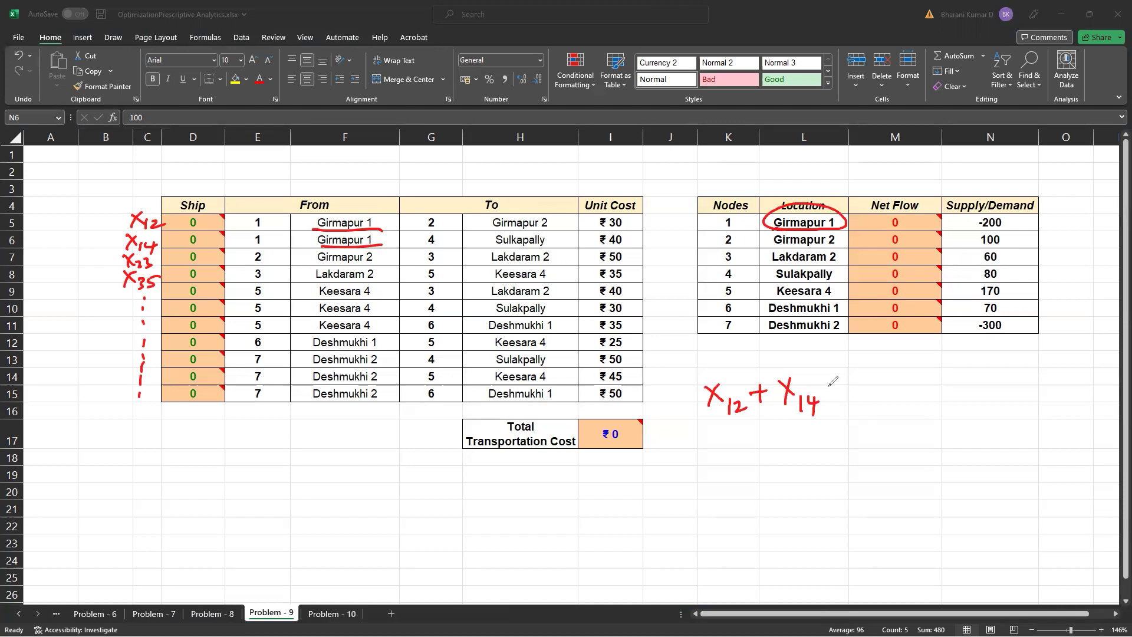
{"action": "mouse_move", "coordinate": [858, 375]}
{"action": "left_mouse_down"}
{"action": "mouse_move", "coordinate": [840, 386]}
{"action": "mouse_move", "coordinate": [860, 391]}
{"action": "left_mouse_up"}
{"action": "mouse_move", "coordinate": [838, 395]}
{"action": "left_mouse_down"}
{"action": "mouse_move", "coordinate": [879, 378]}
{"action": "mouse_move", "coordinate": [894, 386]}
{"action": "left_mouse_up"}
{"action": "left_click_drag", "start_coordinate": [897, 373], "coordinate": [898, 374]}
{"action": "left_click_drag", "start_coordinate": [908, 372], "coordinate": [909, 373]}
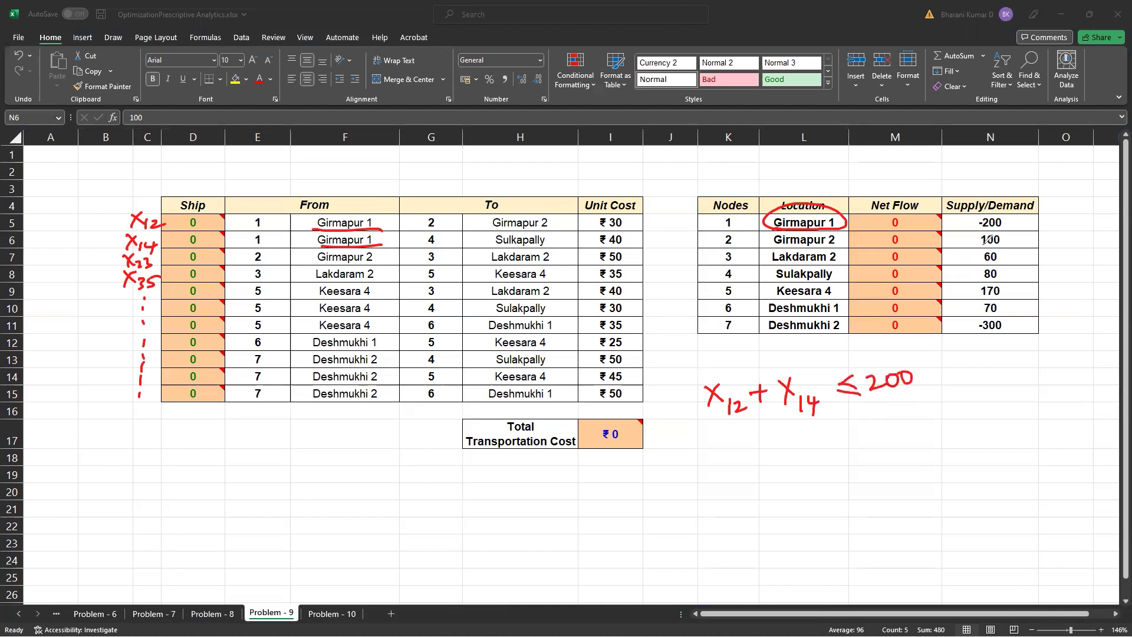
{"action": "left_click_drag", "start_coordinate": [976, 229], "coordinate": [1008, 227]}
{"action": "mouse_move", "coordinate": [783, 240]}
{"action": "left_mouse_down"}
{"action": "mouse_move", "coordinate": [790, 225]}
{"action": "mouse_move", "coordinate": [800, 243]}
{"action": "left_mouse_up"}
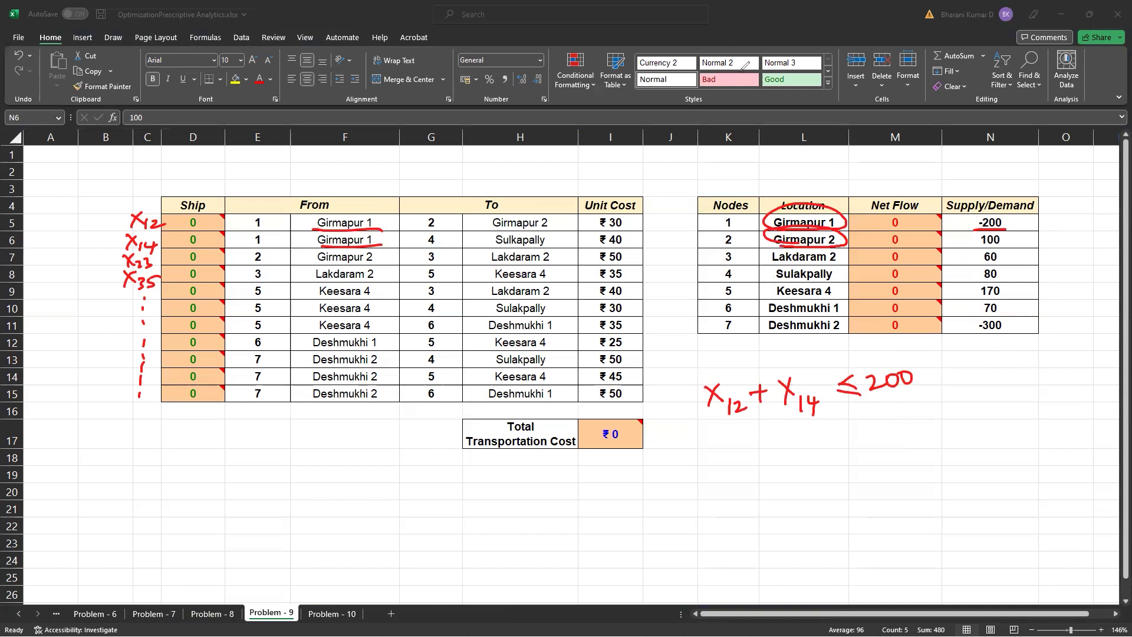
{"action": "key", "text": "e"}
{"action": "left_click_drag", "start_coordinate": [495, 228], "coordinate": [559, 226]}
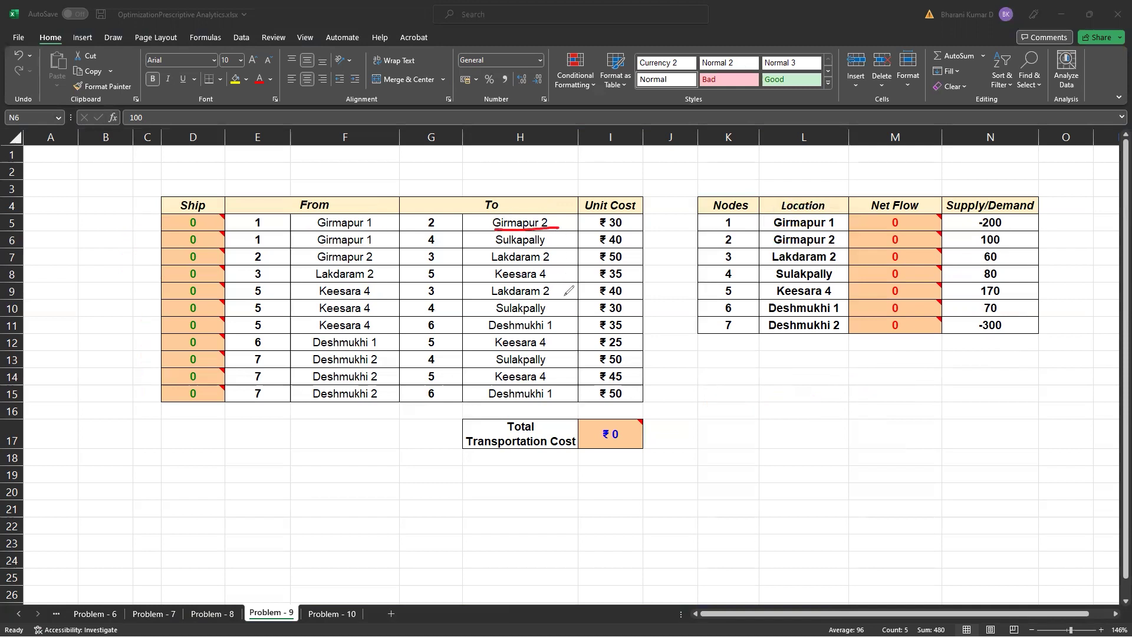
{"action": "left_click_drag", "start_coordinate": [318, 261], "coordinate": [386, 265]}
{"action": "left_click_drag", "start_coordinate": [716, 389], "coordinate": [736, 405]}
{"action": "mouse_move", "coordinate": [736, 387]}
{"action": "left_mouse_down"}
{"action": "mouse_move", "coordinate": [724, 402]}
{"action": "mouse_move", "coordinate": [744, 416]}
{"action": "mouse_move", "coordinate": [774, 408]}
{"action": "left_mouse_up"}
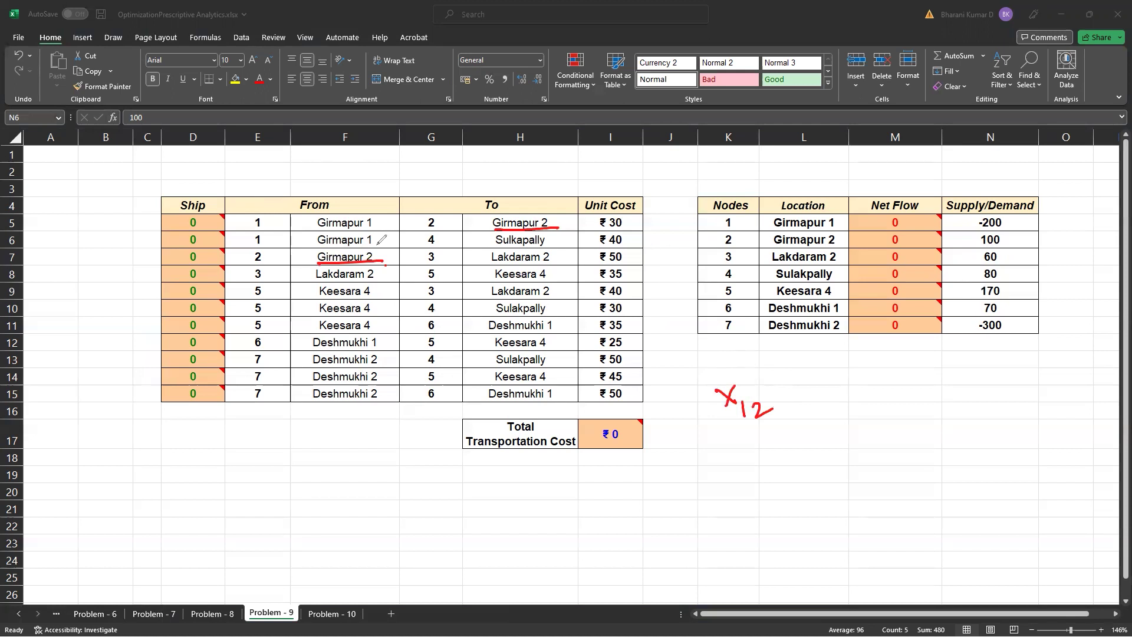
{"action": "left_click_drag", "start_coordinate": [761, 250], "coordinate": [842, 248]}
{"action": "mouse_move", "coordinate": [1007, 235]}
{"action": "left_mouse_down"}
{"action": "mouse_move", "coordinate": [983, 233]}
{"action": "mouse_move", "coordinate": [1009, 239]}
{"action": "left_mouse_up"}
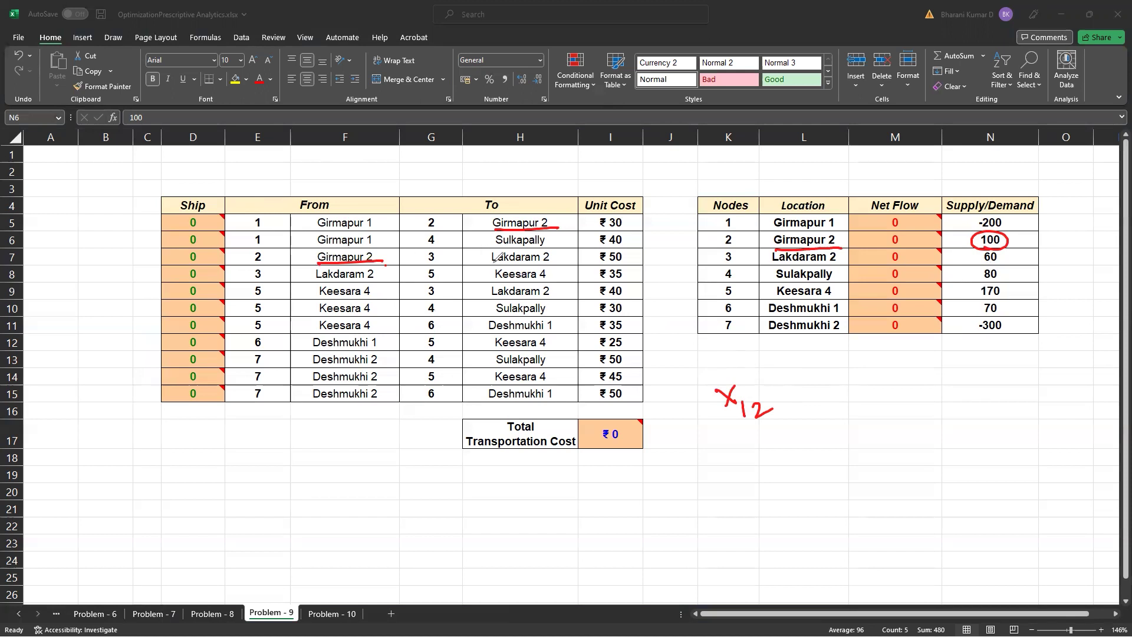
{"action": "left_click_drag", "start_coordinate": [492, 263], "coordinate": [550, 260]}
{"action": "left_click_drag", "start_coordinate": [319, 228], "coordinate": [394, 225]}
{"action": "left_click_drag", "start_coordinate": [120, 210], "coordinate": [138, 229]}
{"action": "mouse_move", "coordinate": [132, 210]}
{"action": "left_mouse_down"}
{"action": "mouse_move", "coordinate": [123, 229]}
{"action": "mouse_move", "coordinate": [144, 229]}
{"action": "left_mouse_up"}
{"action": "mouse_move", "coordinate": [148, 222]}
{"action": "left_mouse_down"}
{"action": "mouse_move", "coordinate": [157, 226]}
{"action": "mouse_move", "coordinate": [132, 267]}
{"action": "left_mouse_up"}
{"action": "mouse_move", "coordinate": [132, 253]}
{"action": "left_mouse_down"}
{"action": "mouse_move", "coordinate": [123, 269]}
{"action": "mouse_move", "coordinate": [151, 270]}
{"action": "left_mouse_up"}
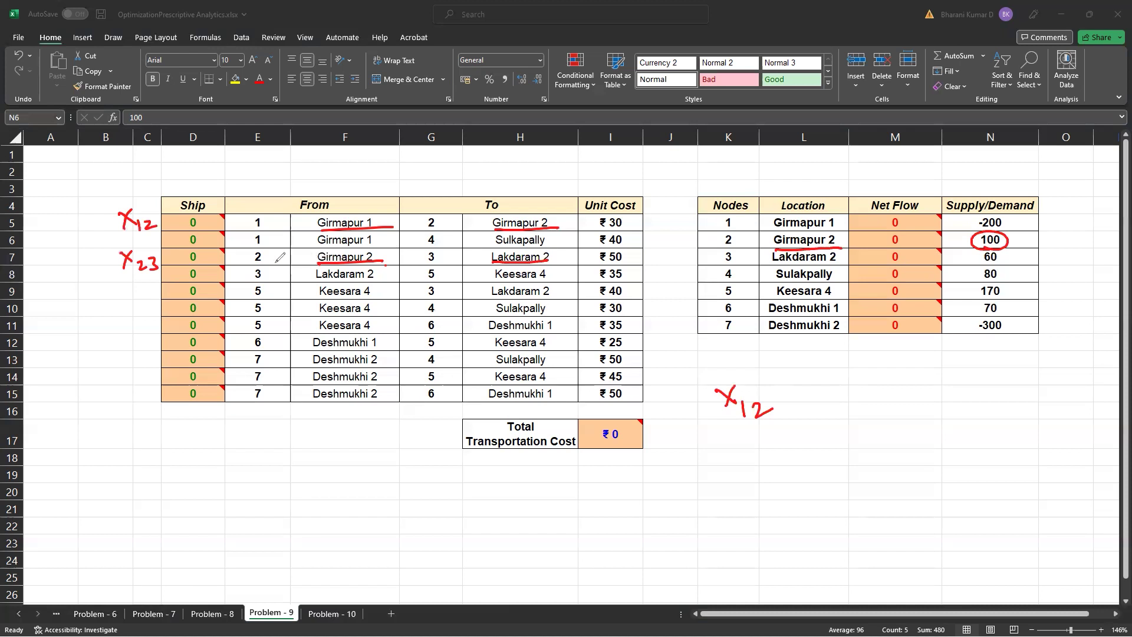
{"action": "left_click_drag", "start_coordinate": [248, 264], "coordinate": [275, 265]}
{"action": "left_click_drag", "start_coordinate": [423, 258], "coordinate": [454, 257]}
{"action": "left_click_drag", "start_coordinate": [774, 389], "coordinate": [786, 387]}
{"action": "mouse_move", "coordinate": [794, 370]}
{"action": "left_mouse_down"}
{"action": "mouse_move", "coordinate": [820, 382]}
{"action": "mouse_move", "coordinate": [804, 394]}
{"action": "mouse_move", "coordinate": [823, 404]}
{"action": "left_mouse_up"}
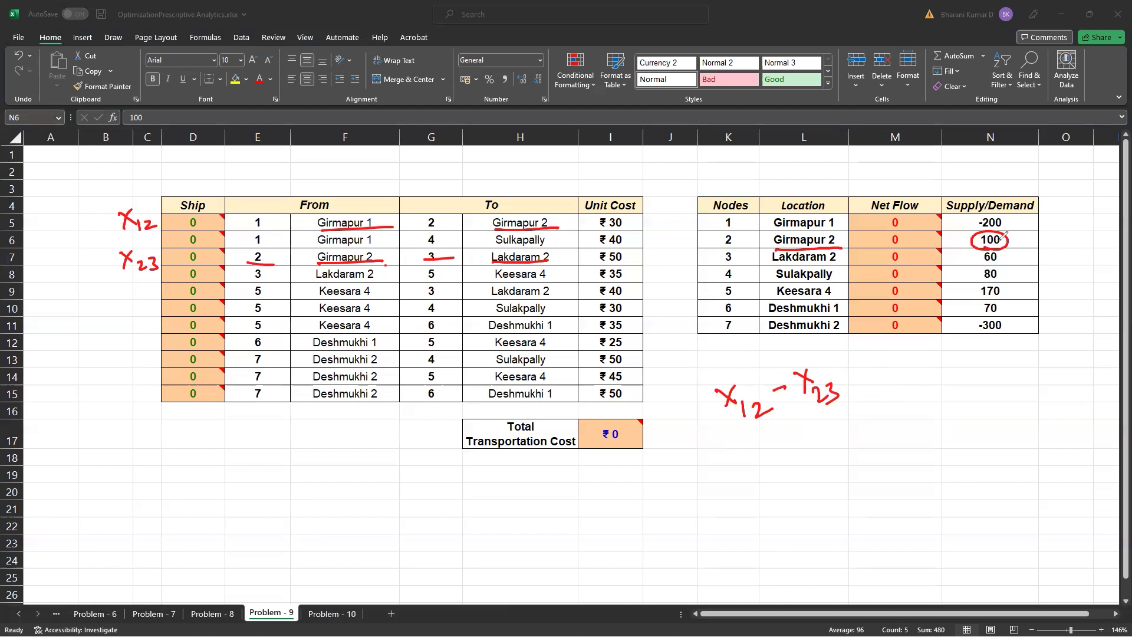
{"action": "left_click_drag", "start_coordinate": [861, 356], "coordinate": [872, 374]}
{"action": "mouse_move", "coordinate": [876, 354]}
{"action": "left_mouse_down"}
{"action": "mouse_move", "coordinate": [882, 365]}
{"action": "mouse_move", "coordinate": [907, 349]}
{"action": "mouse_move", "coordinate": [855, 365]}
{"action": "mouse_move", "coordinate": [849, 380]}
{"action": "mouse_move", "coordinate": [891, 349]}
{"action": "mouse_move", "coordinate": [918, 352]}
{"action": "left_mouse_up"}
{"action": "left_click_drag", "start_coordinate": [930, 357], "coordinate": [938, 357]}
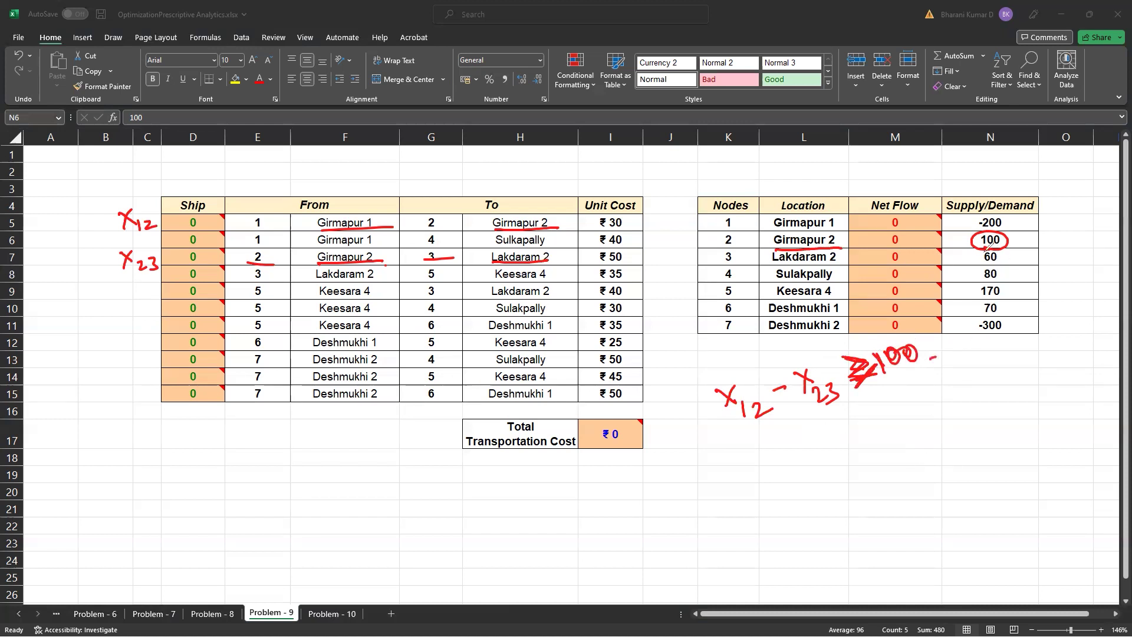
{"action": "mouse_move", "coordinate": [973, 241]}
{"action": "left_mouse_down"}
{"action": "mouse_move", "coordinate": [1015, 245]}
{"action": "mouse_move", "coordinate": [974, 239]}
{"action": "mouse_move", "coordinate": [970, 253]}
{"action": "left_mouse_up"}
{"action": "key", "text": "e"}
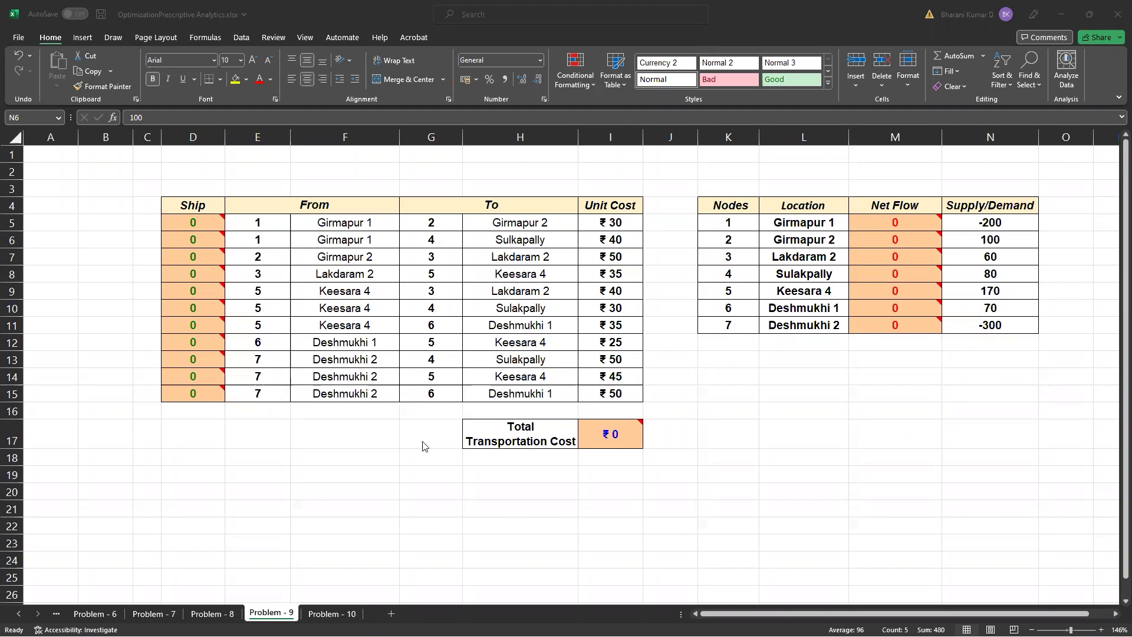
- Leave annotation mode to return to the workbook
{"action": "key", "text": "Escape"}
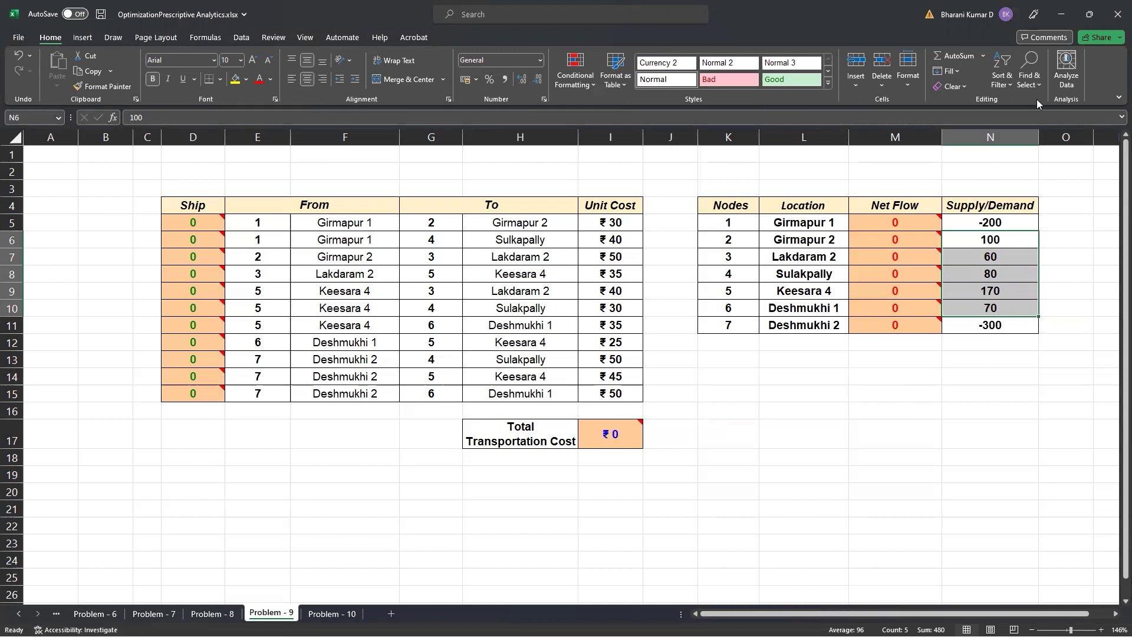
- In Solver, set objective $I$17 to Min with variable cells $D$5:$D$15
{"action": "left_click", "coordinate": [242, 36]}
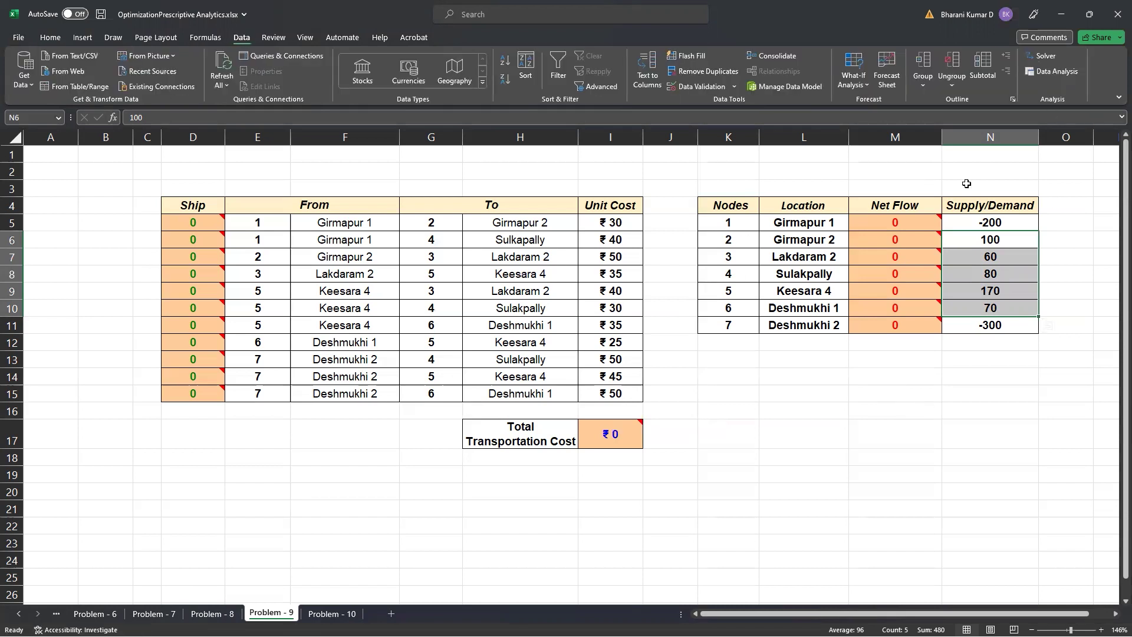
{"action": "left_click", "coordinate": [1049, 54]}
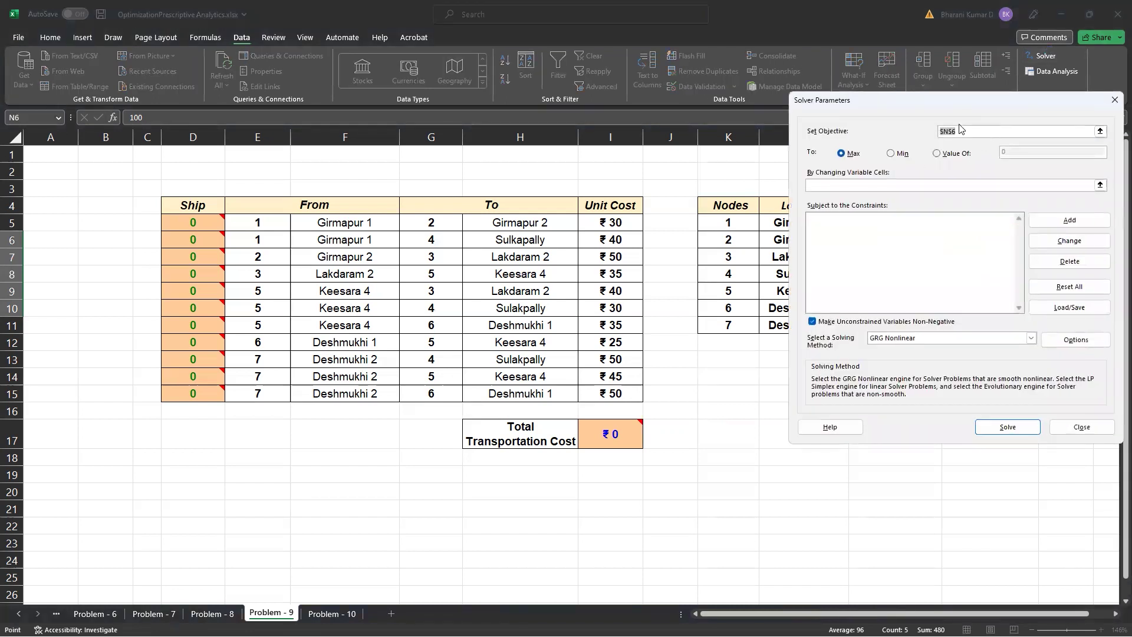
{"action": "left_click_drag", "start_coordinate": [969, 107], "coordinate": [907, 331]}
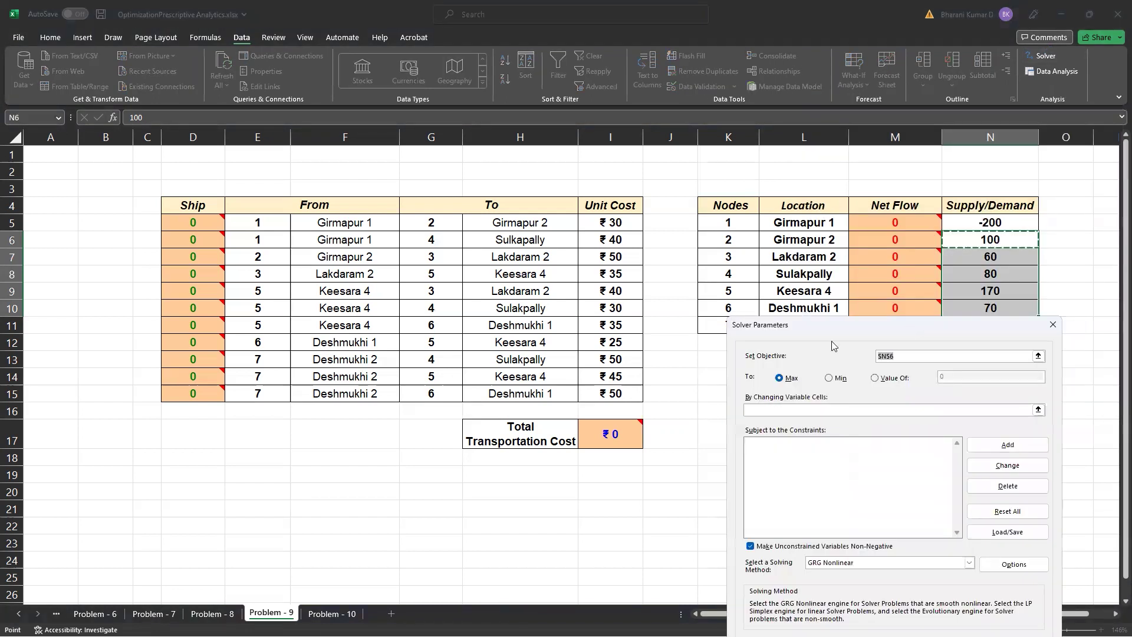
{"action": "left_click", "coordinate": [613, 437]}
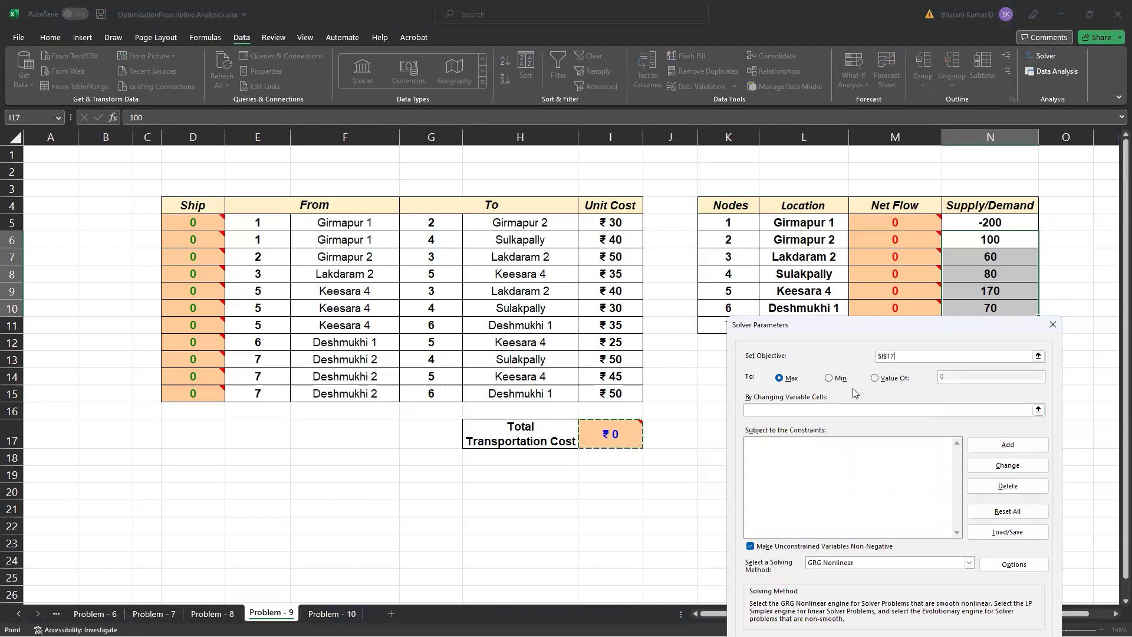
{"action": "left_click", "coordinate": [829, 378]}
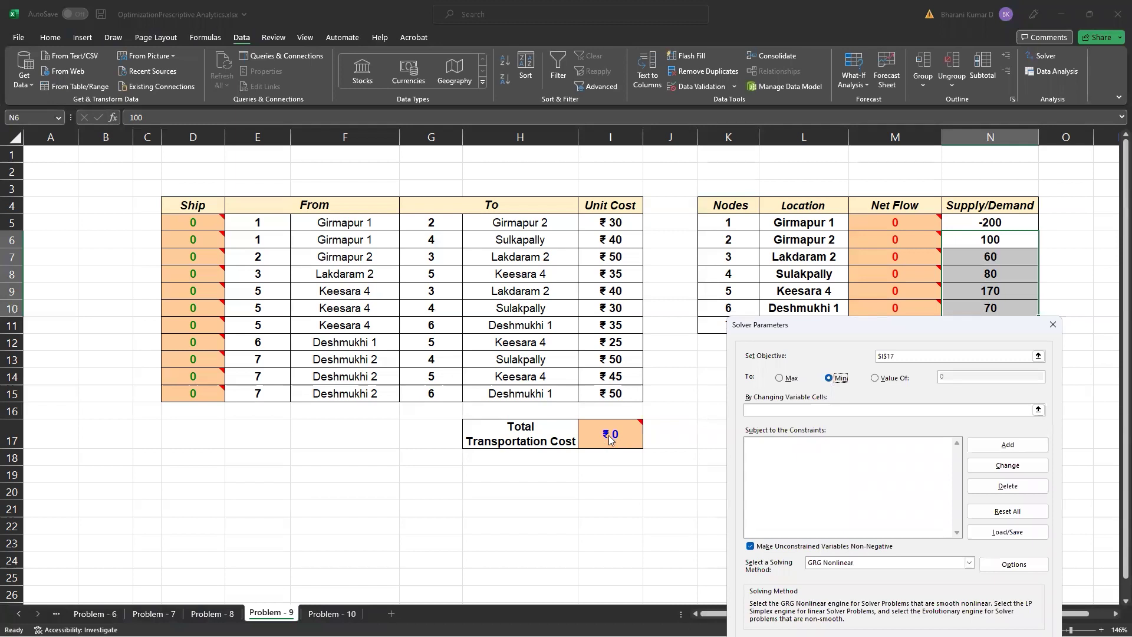
{"action": "left_click", "coordinate": [802, 411]}
{"action": "left_click", "coordinate": [844, 411]}
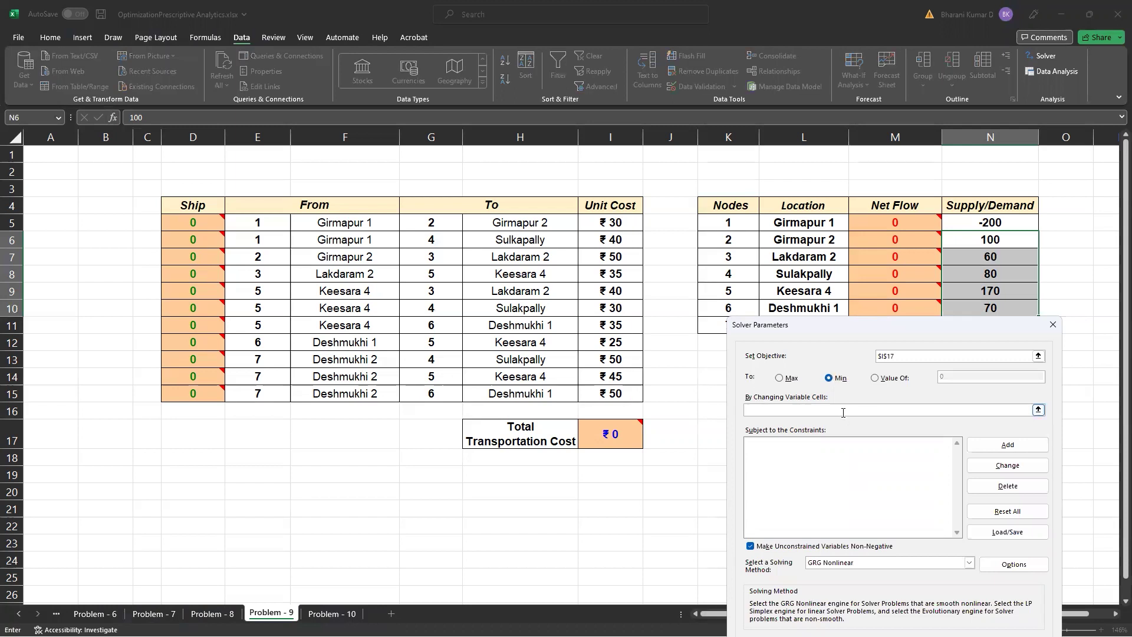
{"action": "left_click", "coordinate": [1038, 410]}
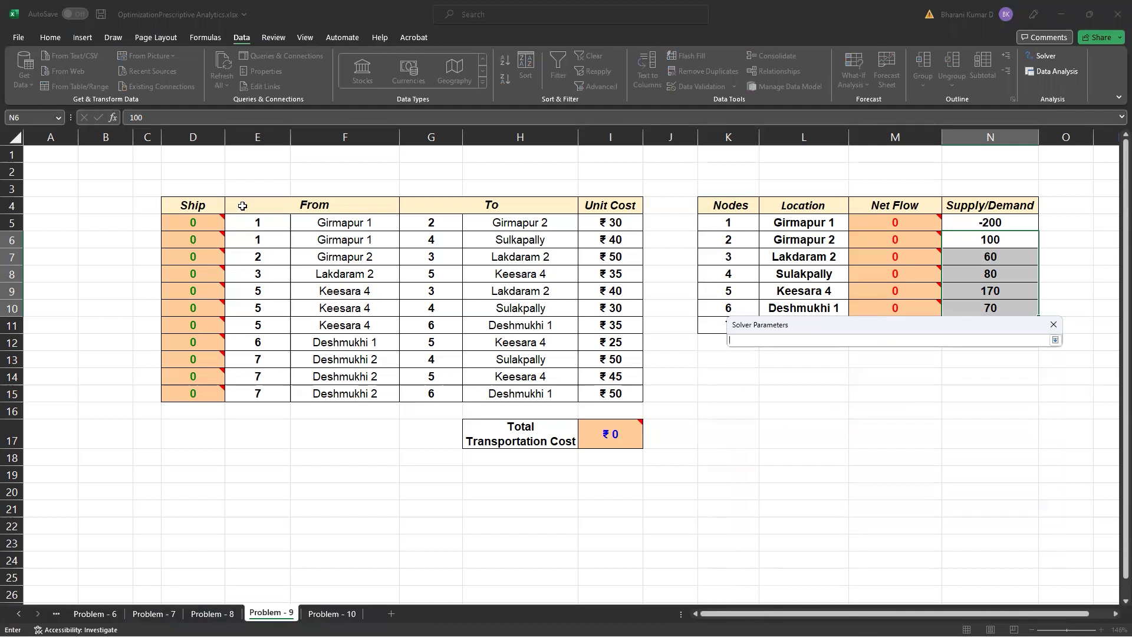
{"action": "left_click_drag", "start_coordinate": [195, 219], "coordinate": [197, 392]}
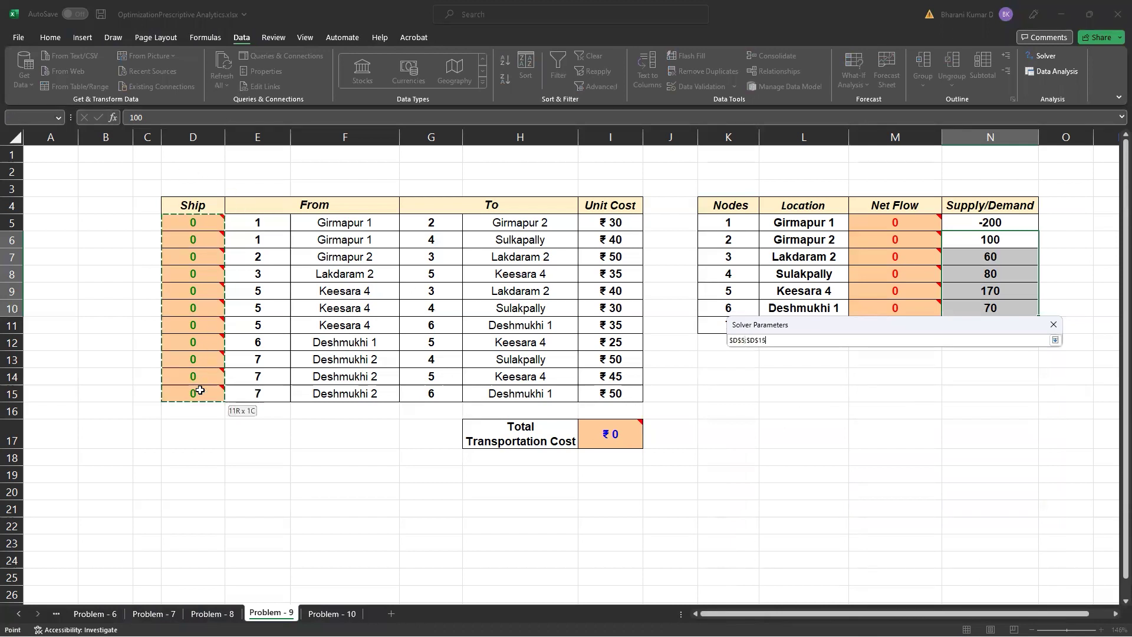
{"action": "left_click", "coordinate": [1055, 341]}
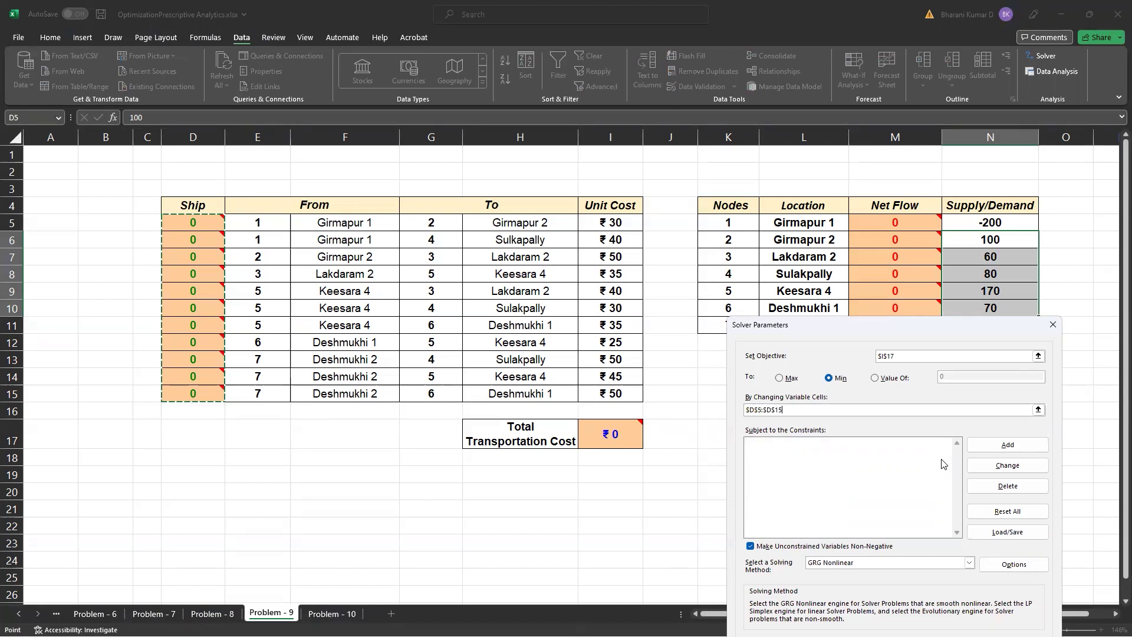
- Add the non-negativity constraint D5:D15 >= 0 on the Ship quantities
{"action": "left_click", "coordinate": [1019, 449]}
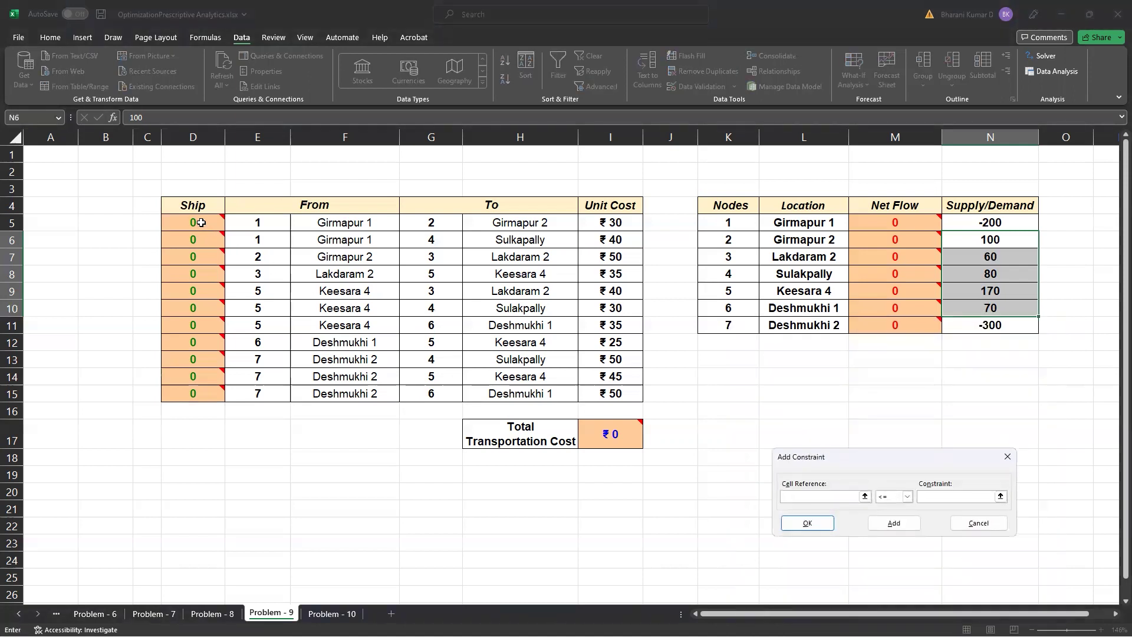
{"action": "left_click_drag", "start_coordinate": [201, 223], "coordinate": [201, 388]}
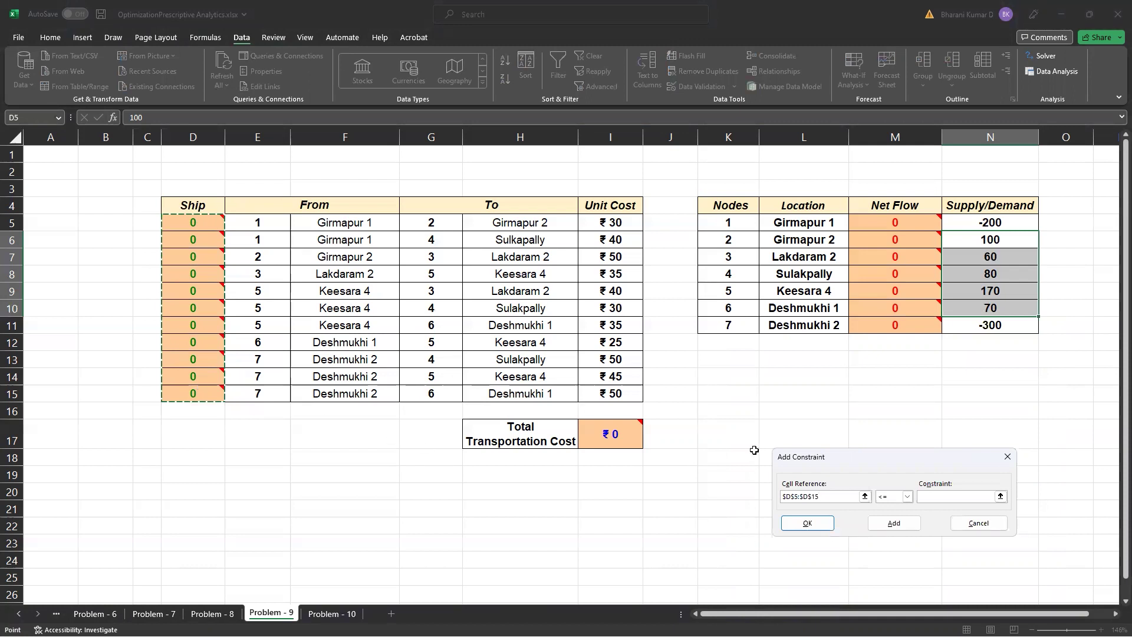
{"action": "left_click", "coordinate": [907, 497]}
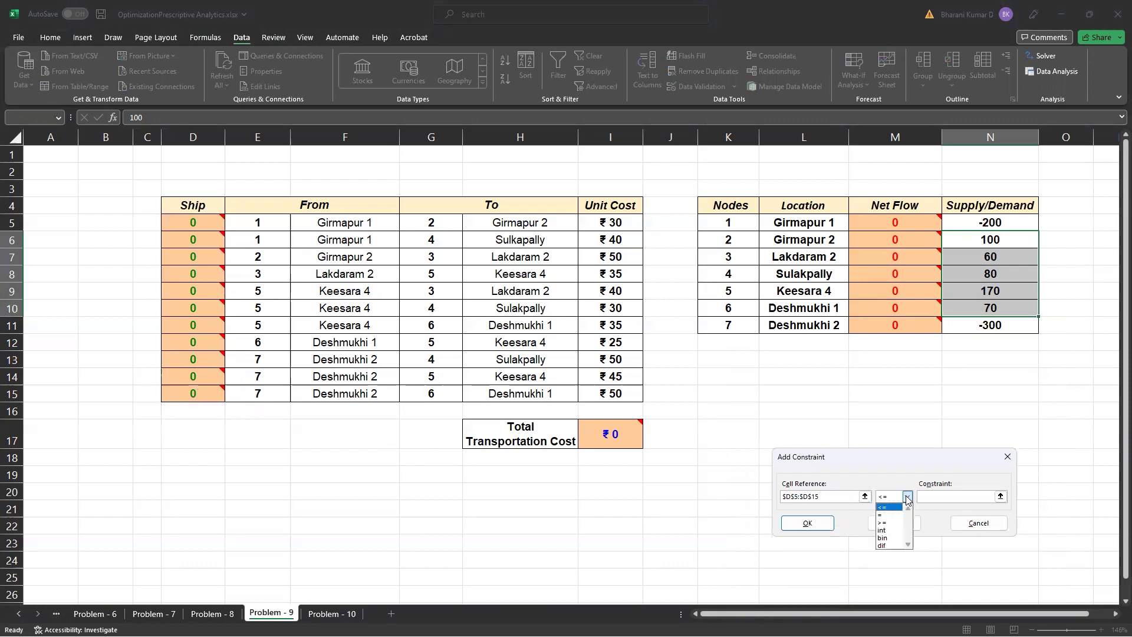
{"action": "left_click", "coordinate": [885, 523]}
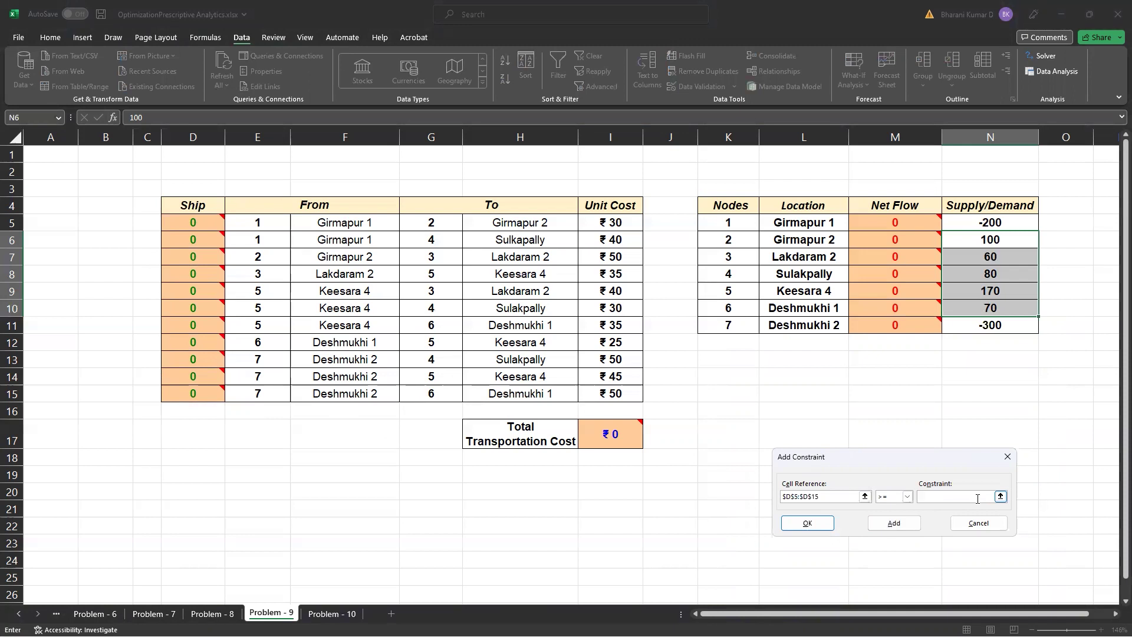
{"action": "left_click", "coordinate": [894, 523]}
- Add the constraint Net Flow M5:M11 >= Supply/Demand N5:N11
{"action": "left_click_drag", "start_coordinate": [892, 222], "coordinate": [893, 322]}
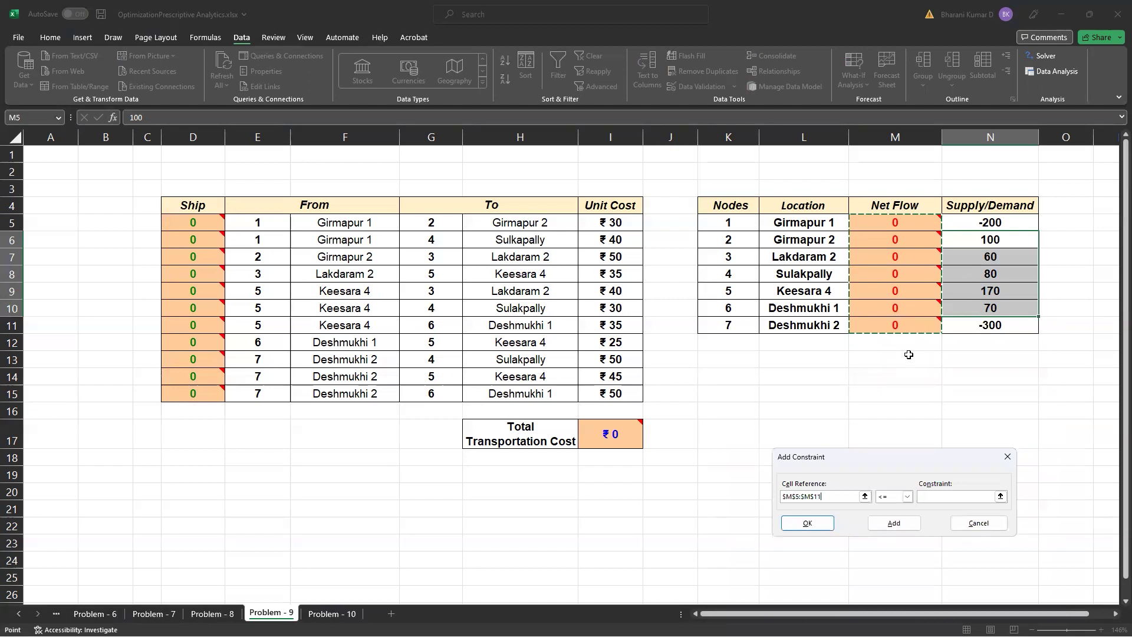
{"action": "left_click", "coordinate": [907, 497]}
{"action": "left_click", "coordinate": [893, 516]}
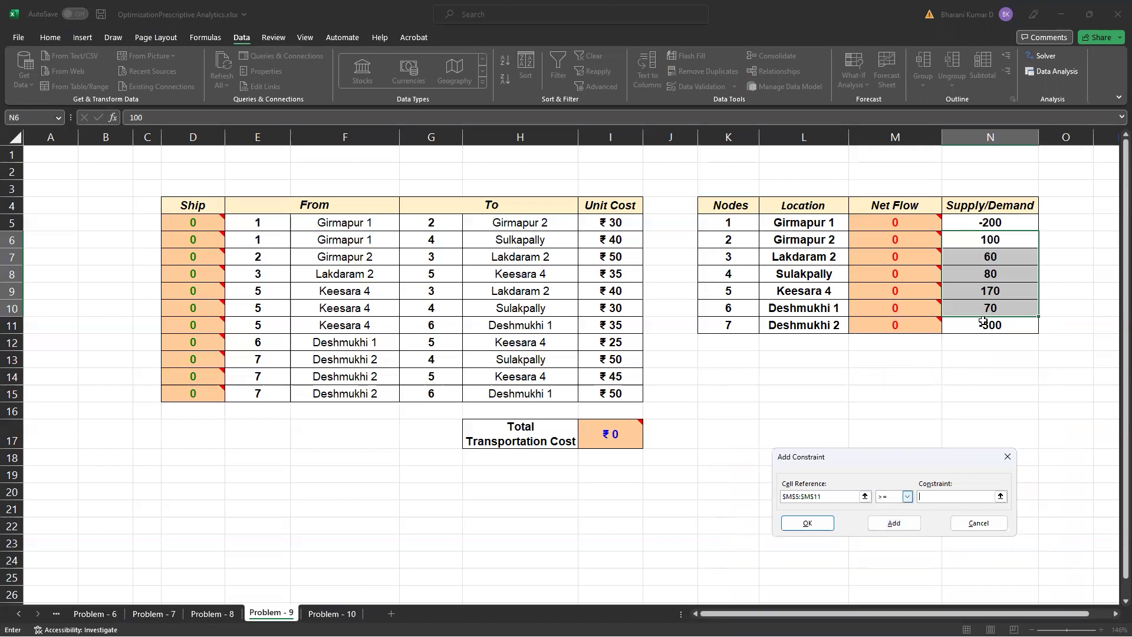
{"action": "left_click_drag", "start_coordinate": [993, 225], "coordinate": [986, 326]}
{"action": "left_click", "coordinate": [807, 524]}
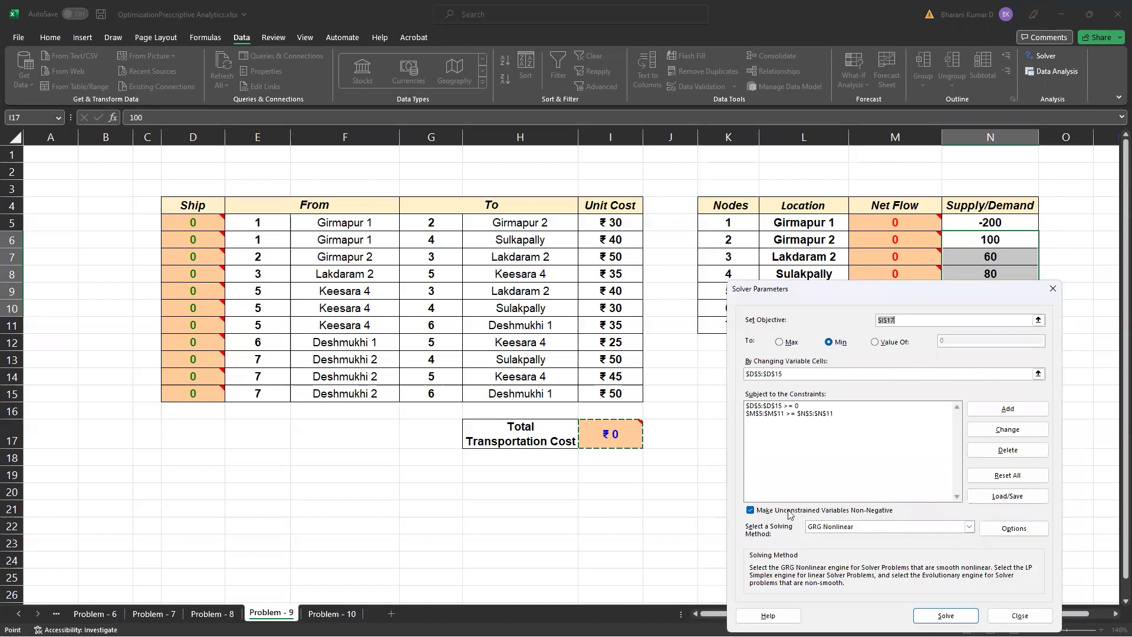
- Switch the solving method to Simplex LP, run Solver, and dismiss the no-feasible-solution result
{"action": "left_click", "coordinate": [969, 527]}
{"action": "left_click", "coordinate": [924, 544]}
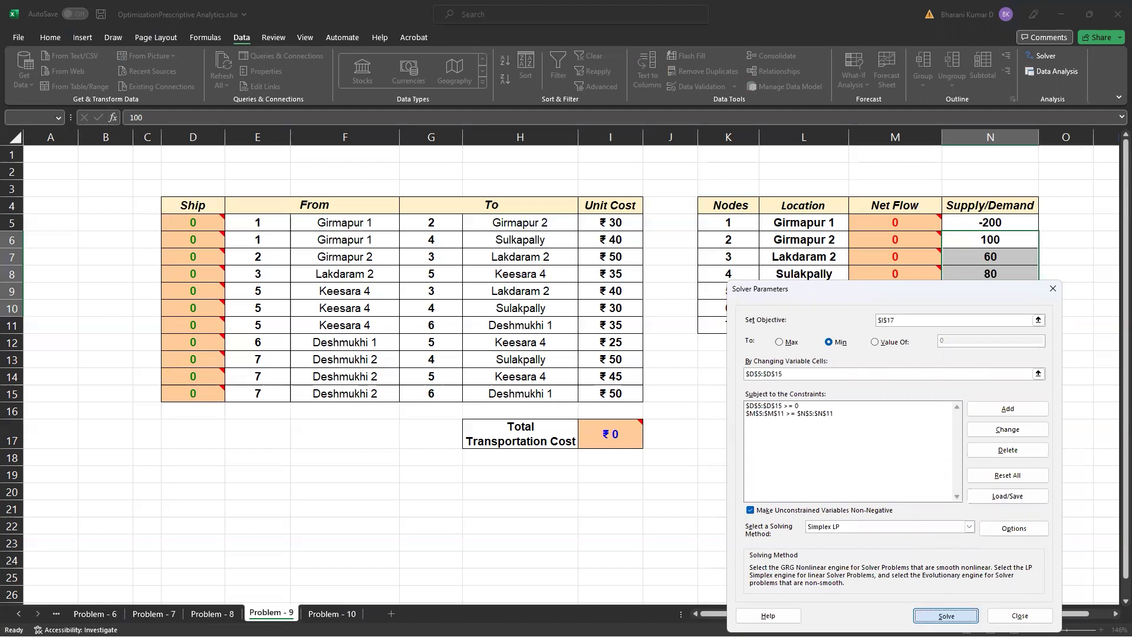
{"action": "left_click", "coordinate": [946, 615]}
{"action": "key", "text": "Return"}
{"action": "left_click", "coordinate": [880, 418]}
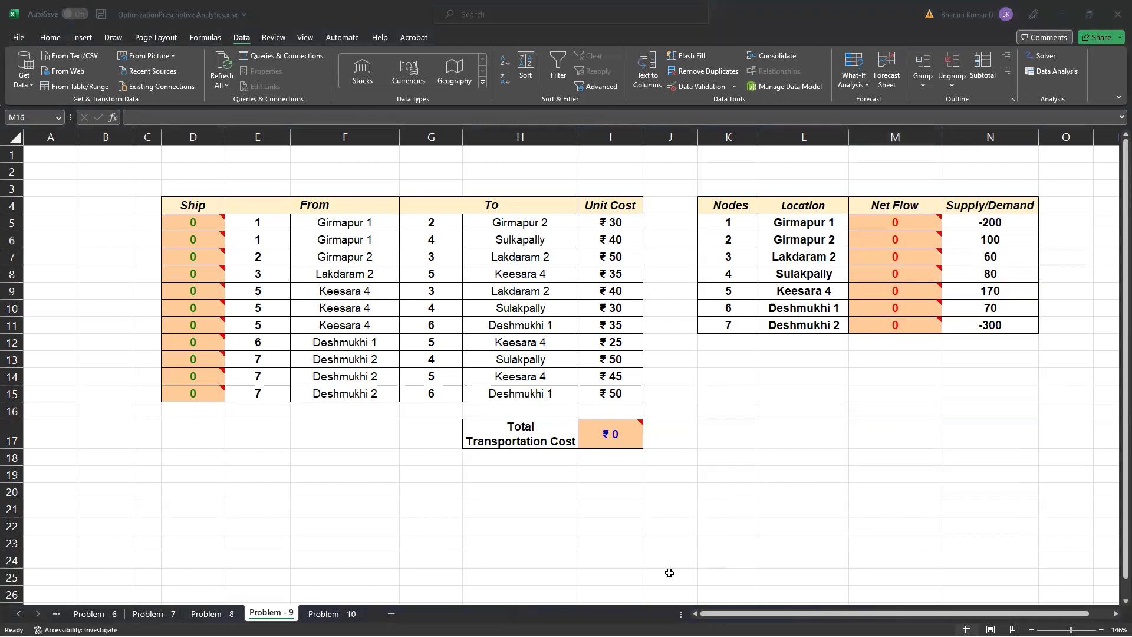
- Open the Solver Parameters dialog, move it aside, and close it again
{"action": "left_click", "coordinate": [670, 525]}
{"action": "mouse_move", "coordinate": [903, 230]}
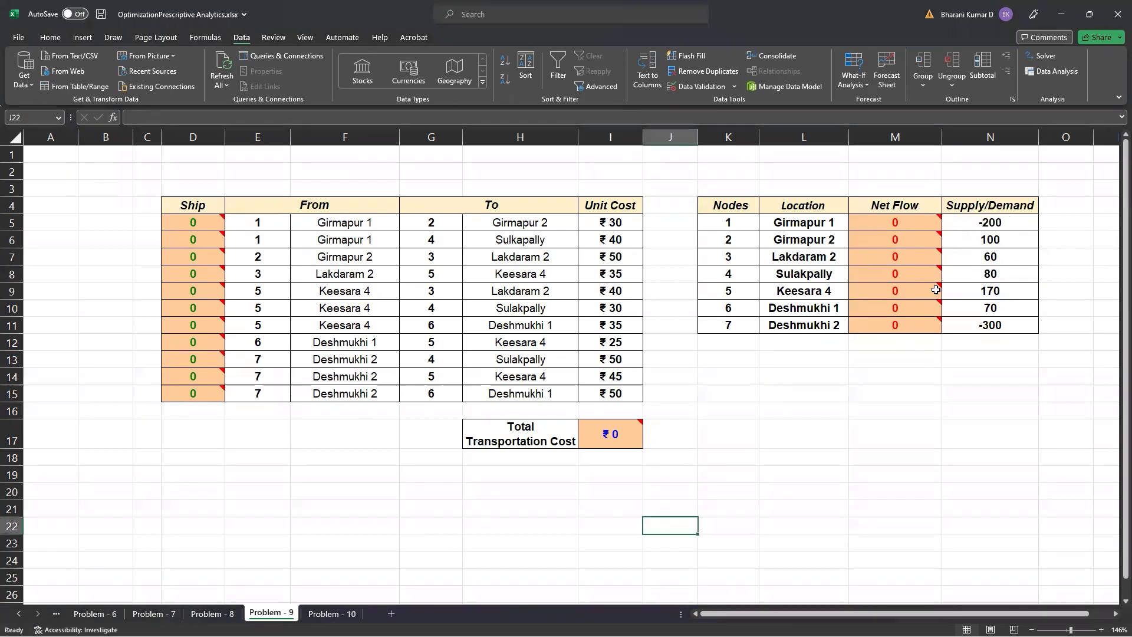
{"action": "left_click", "coordinate": [1046, 56]}
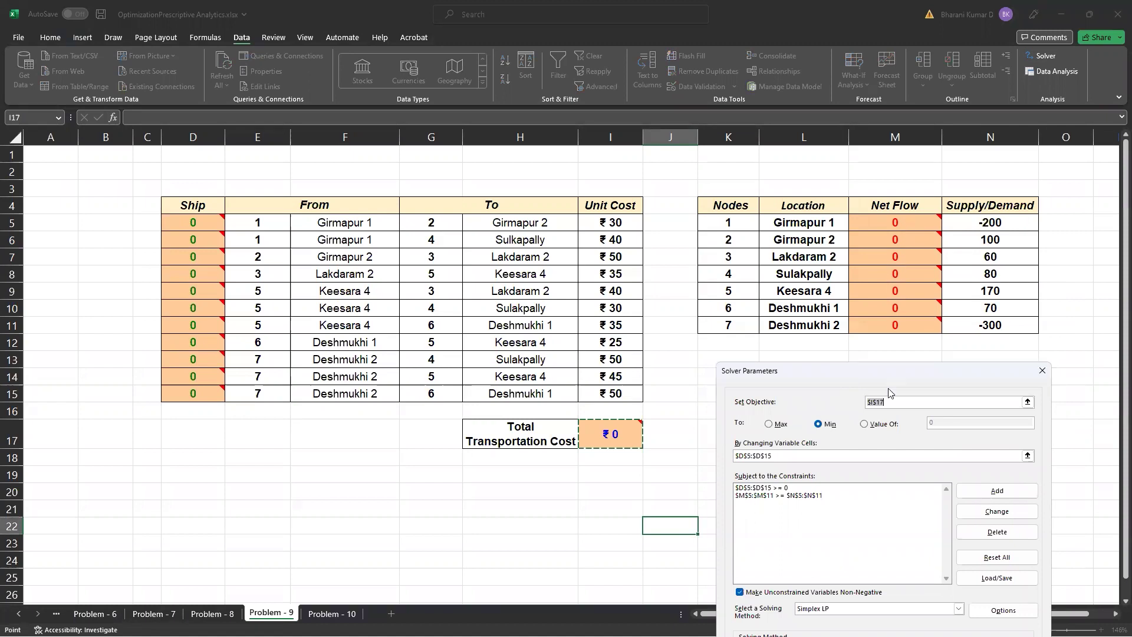
{"action": "left_click_drag", "start_coordinate": [893, 375], "coordinate": [720, 343]}
{"action": "left_click", "coordinate": [934, 339]}
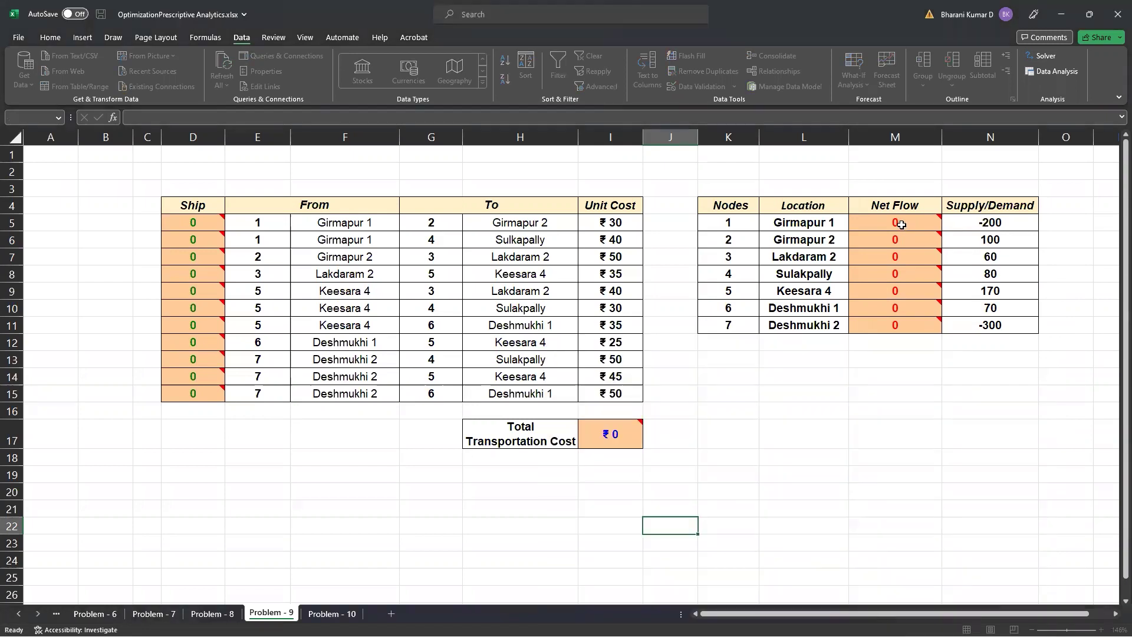
- Recommit the SUMIF Net Flow formula in M5 and reopen Solver Parameters
{"action": "double_click", "coordinate": [902, 226]}
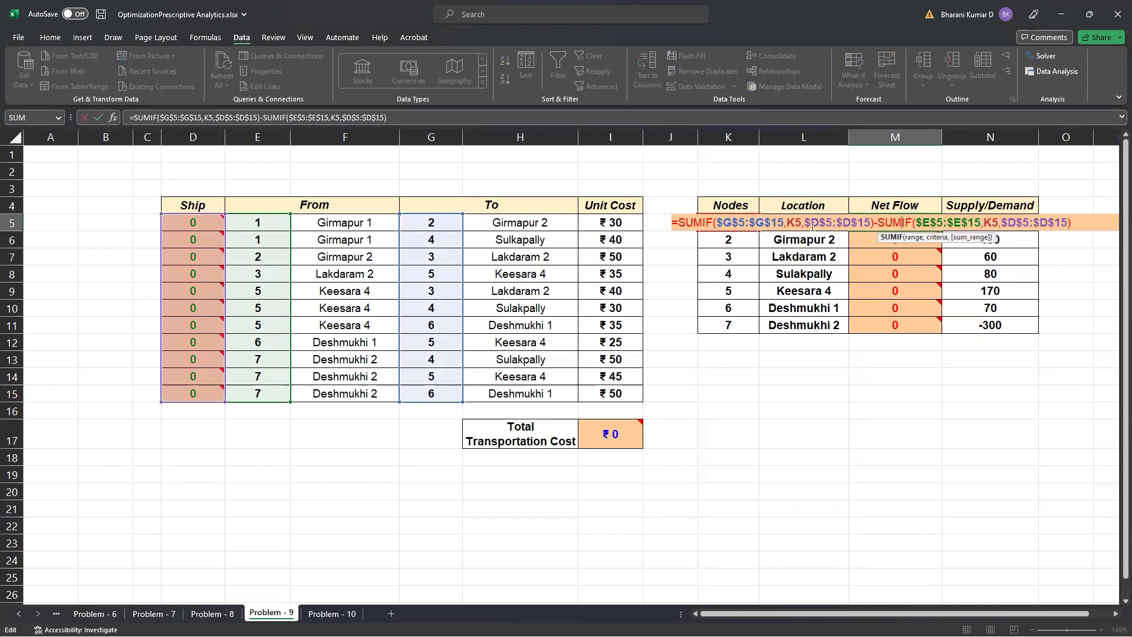
{"action": "key", "text": "Return"}
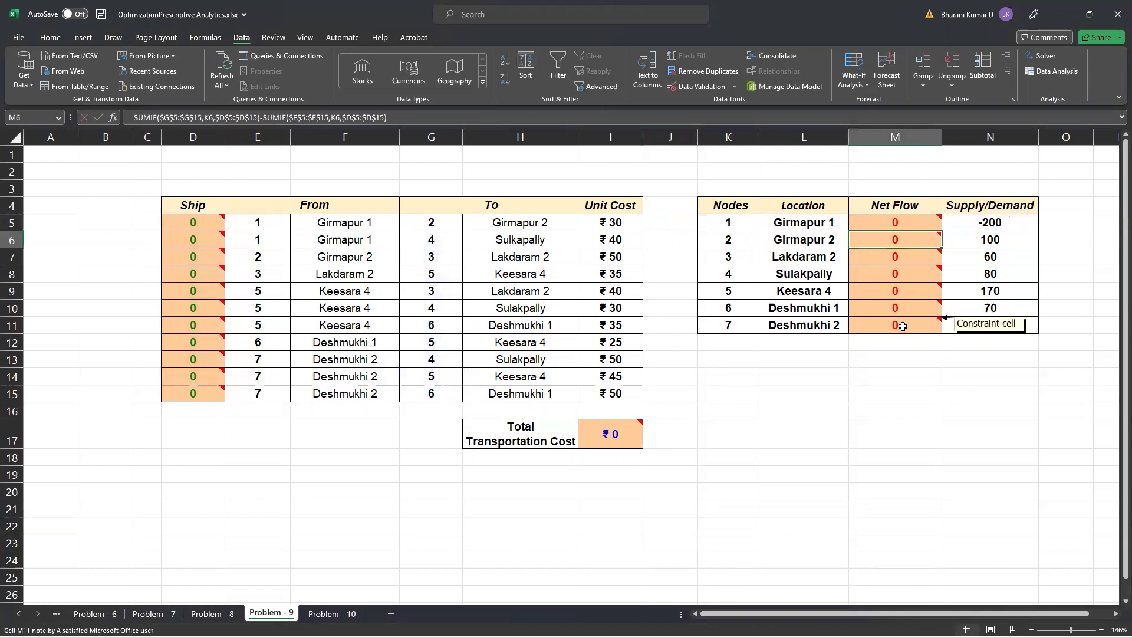
{"action": "left_click", "coordinate": [1047, 53]}
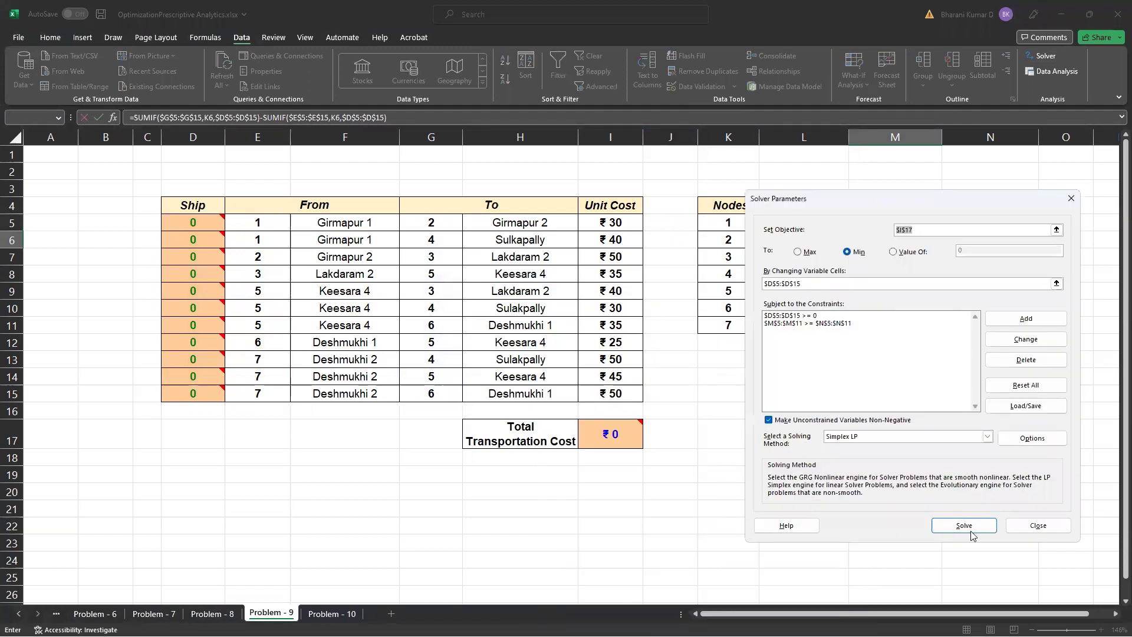
- Solve and keep the solution, then review Ship quantities D5:D15 and the ₹22,350 cost in I17
{"action": "left_click", "coordinate": [972, 534]}
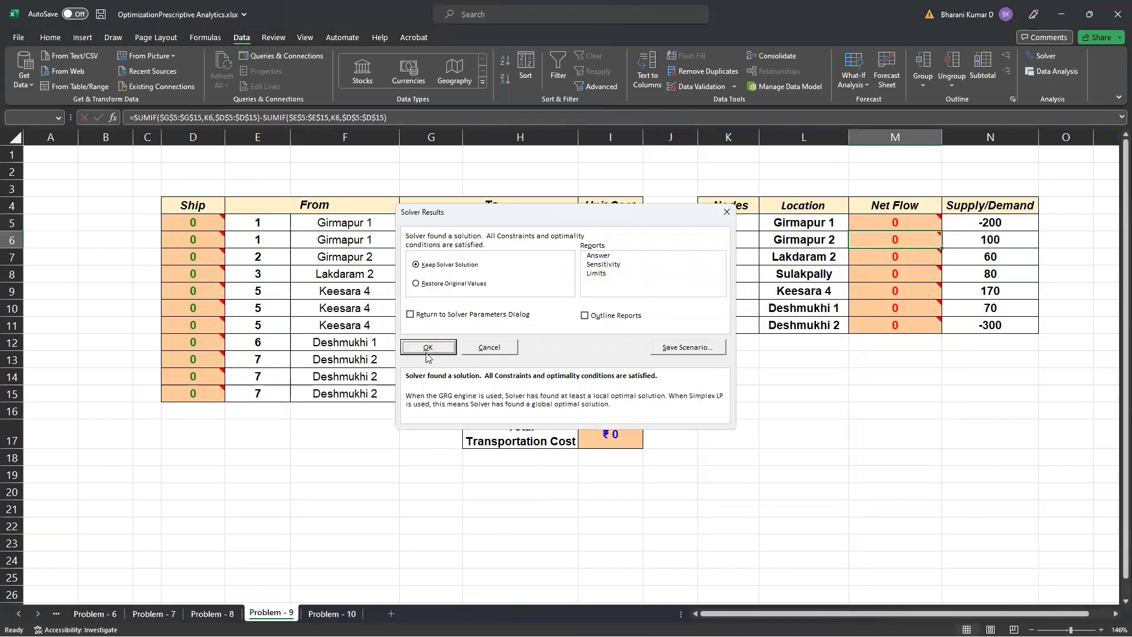
{"action": "left_click", "coordinate": [427, 348]}
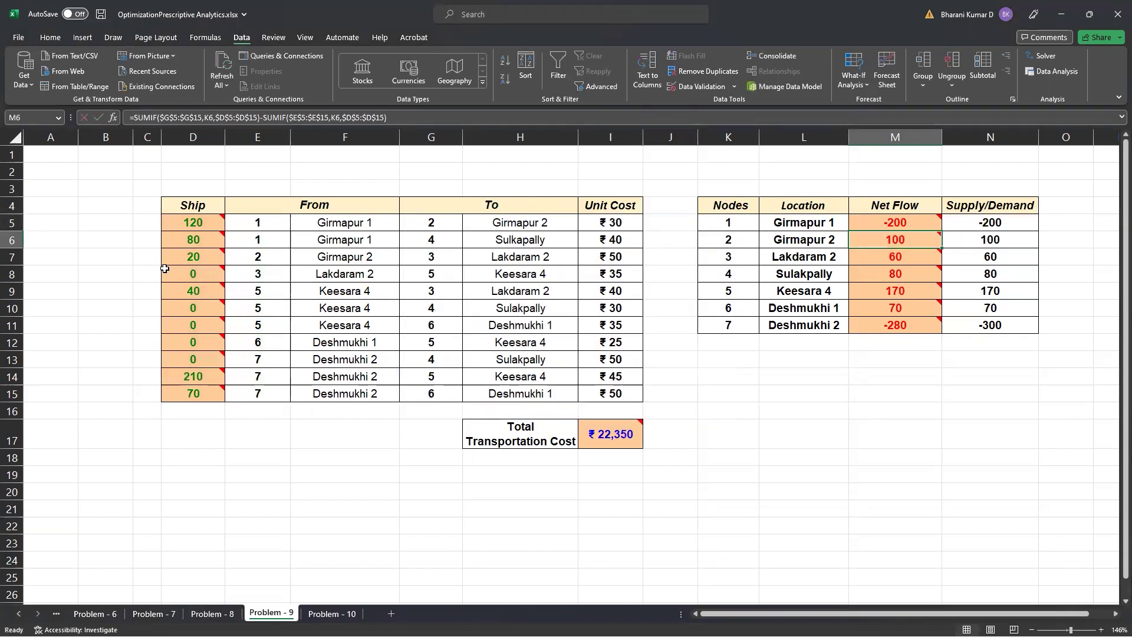
{"action": "left_click_drag", "start_coordinate": [193, 223], "coordinate": [196, 391]}
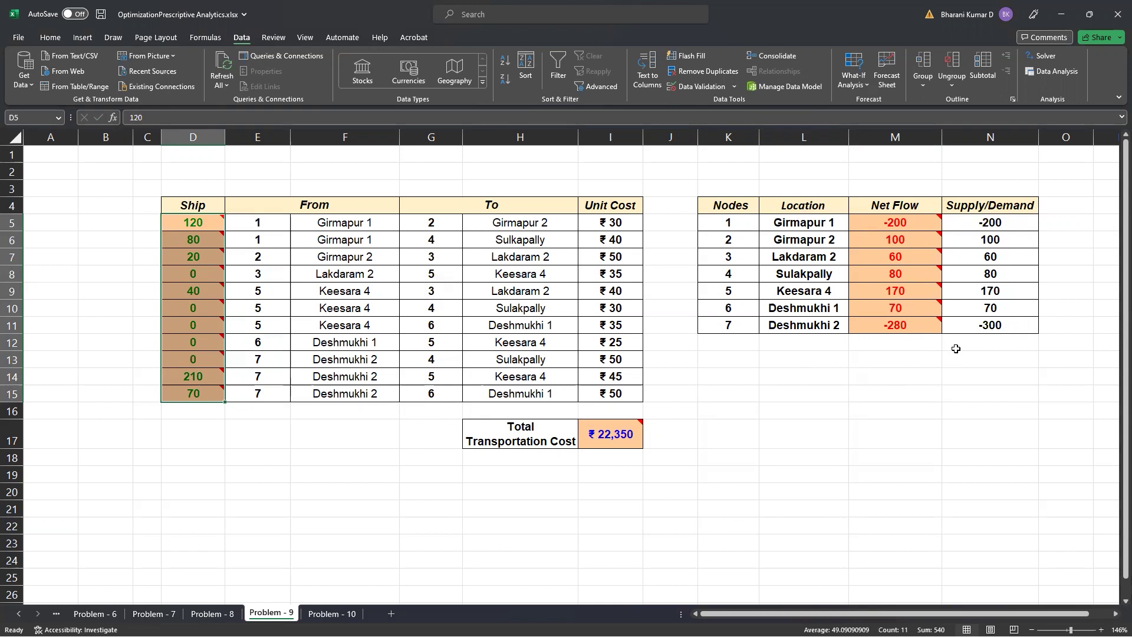
{"action": "left_click", "coordinate": [629, 433]}
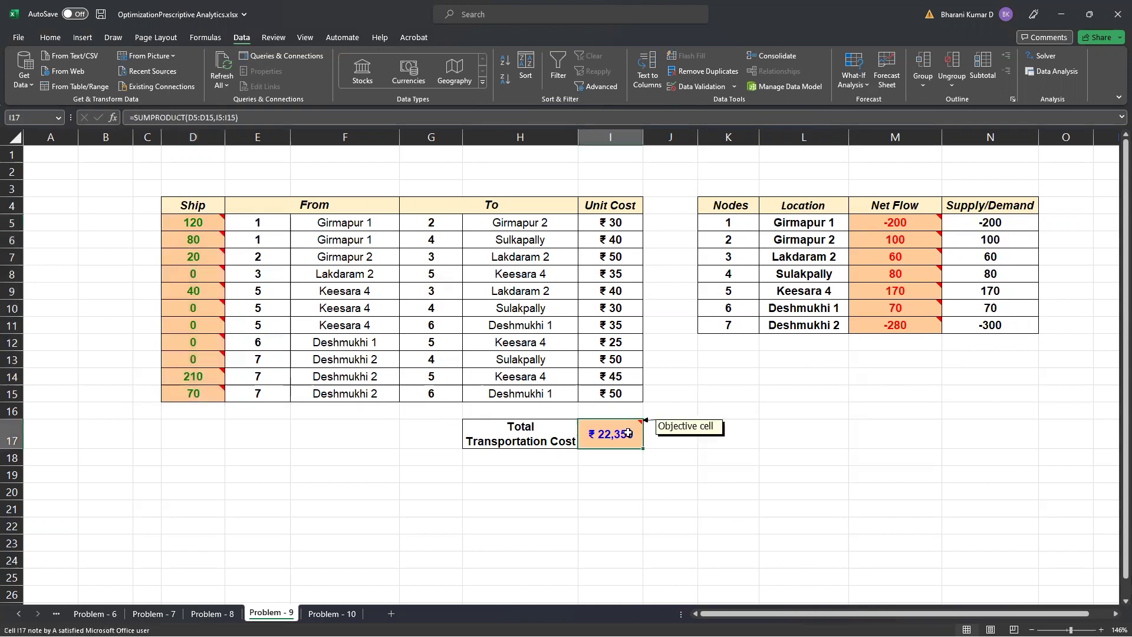
{"action": "left_click", "coordinate": [674, 465]}
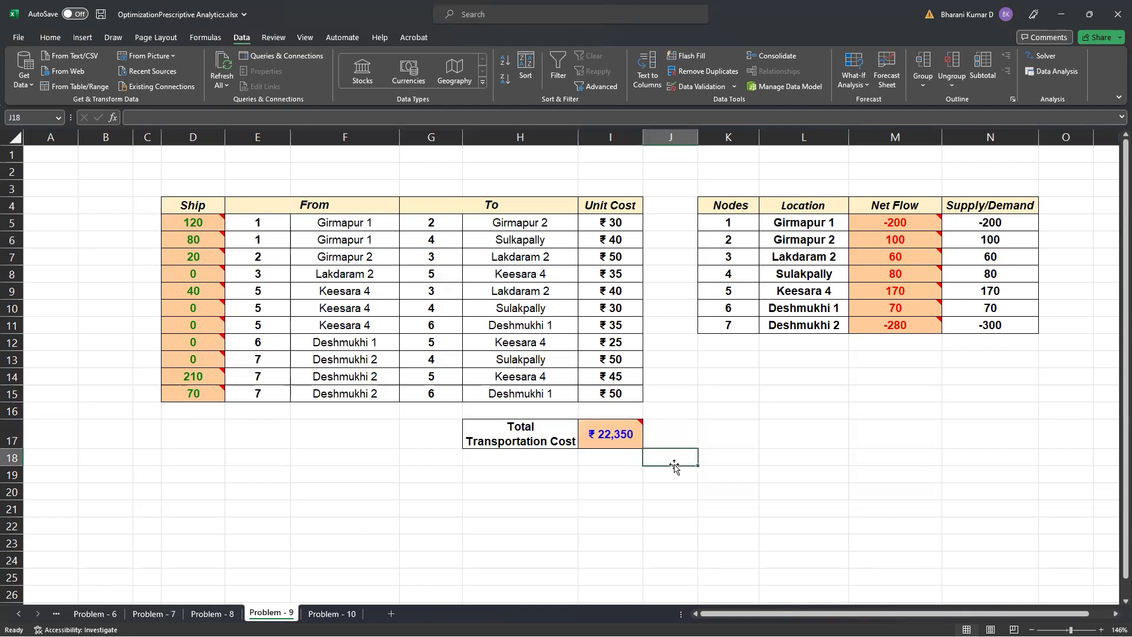
{"action": "left_click", "coordinate": [621, 505]}
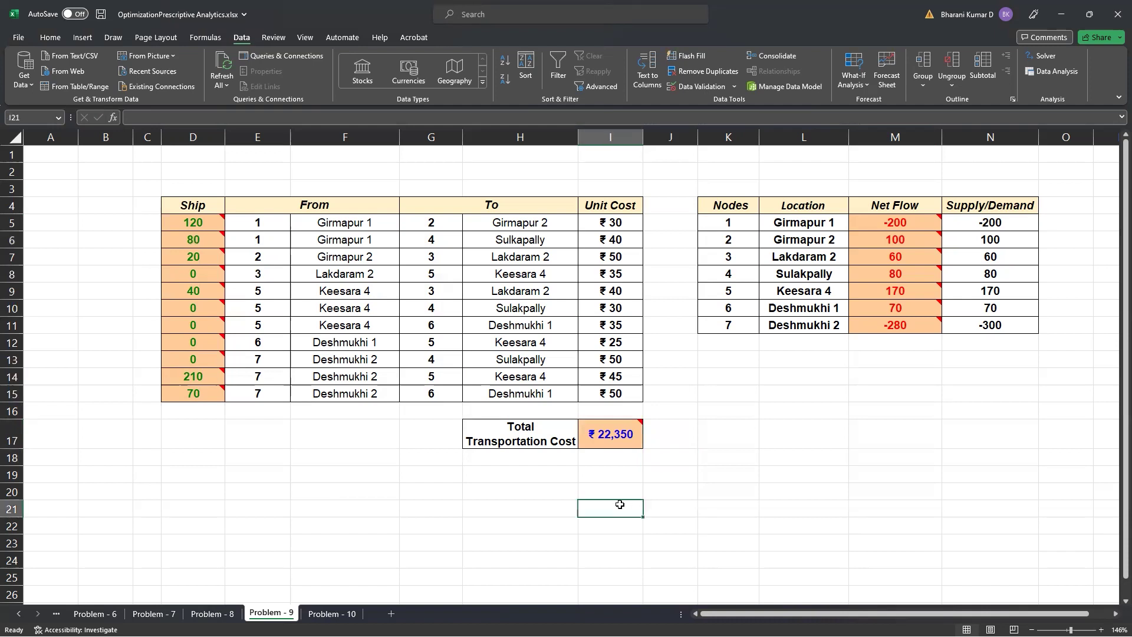